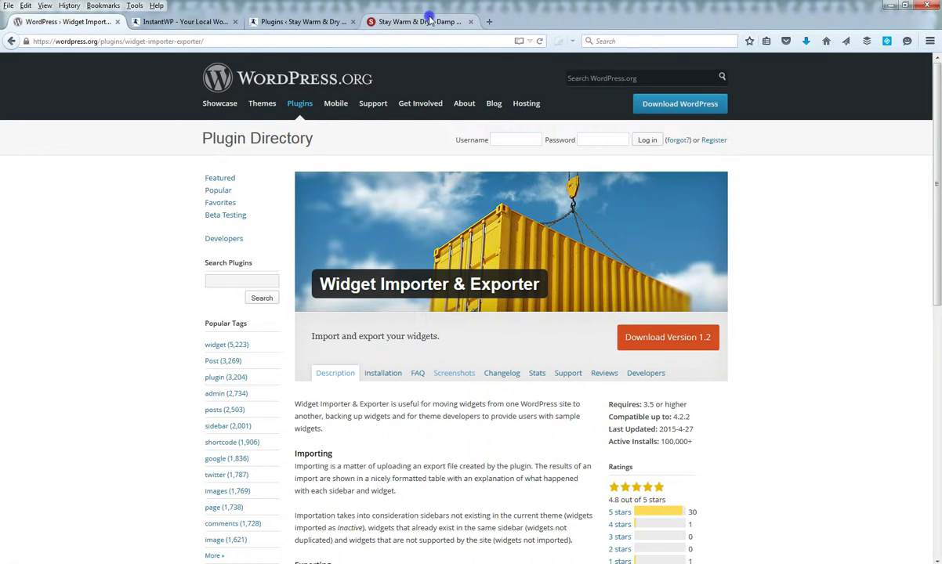
Step: Review the Stay Warm & Dry homepage's widget areas, from the header contact details through the sidebar and content boxes to the footer
{"action": "left_click", "coordinate": [405, 21]}
{"action": "scroll", "coordinate": [932, 178], "scroll_direction": "down", "scroll_amount": 3}
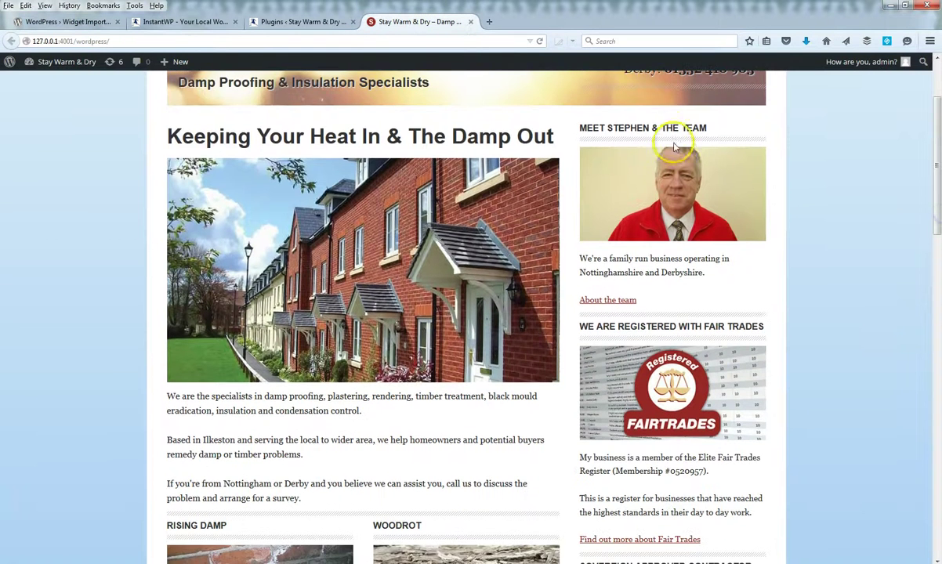
{"action": "scroll", "coordinate": [937, 202], "scroll_direction": "down", "scroll_amount": 2}
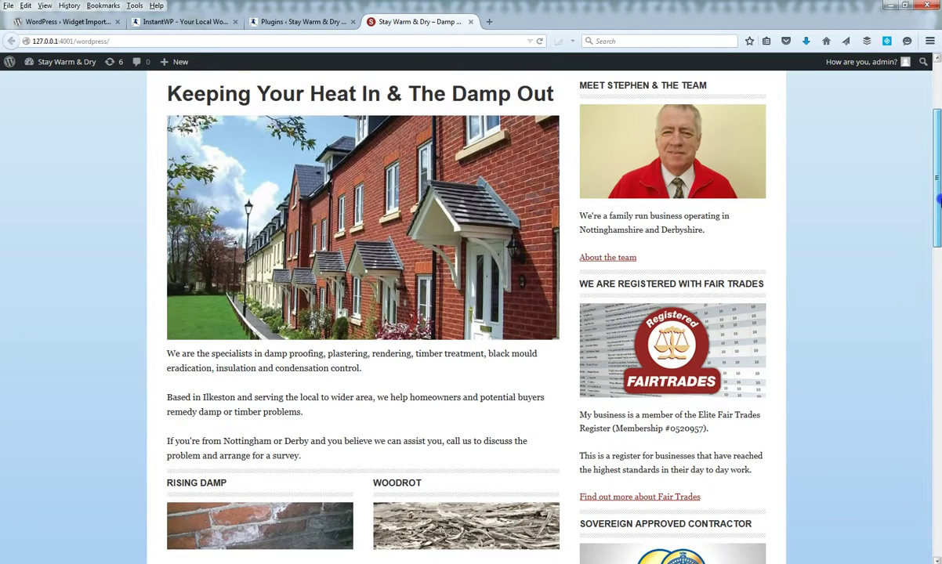
{"action": "left_click_drag", "start_coordinate": [937, 202], "coordinate": [937, 136]}
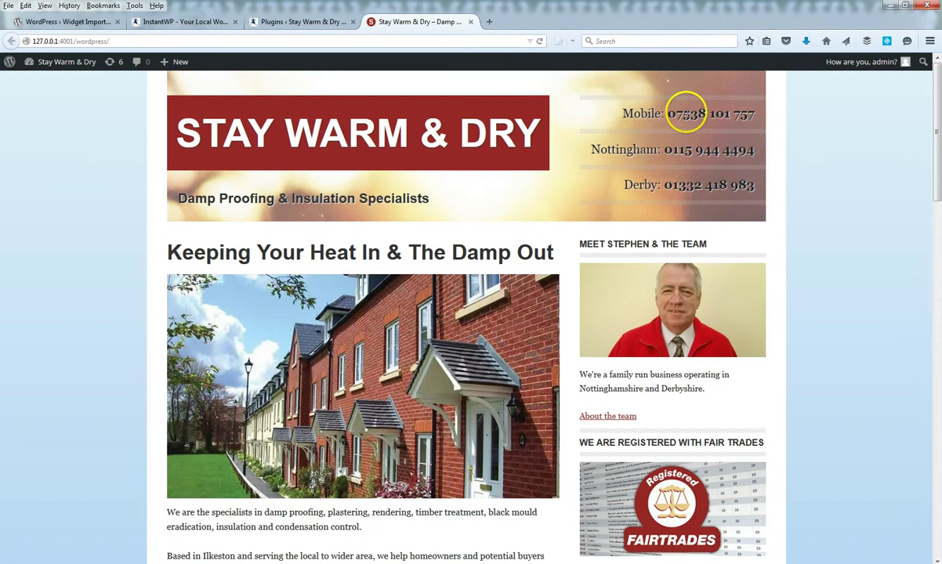
{"action": "left_click_drag", "start_coordinate": [601, 149], "coordinate": [709, 151]}
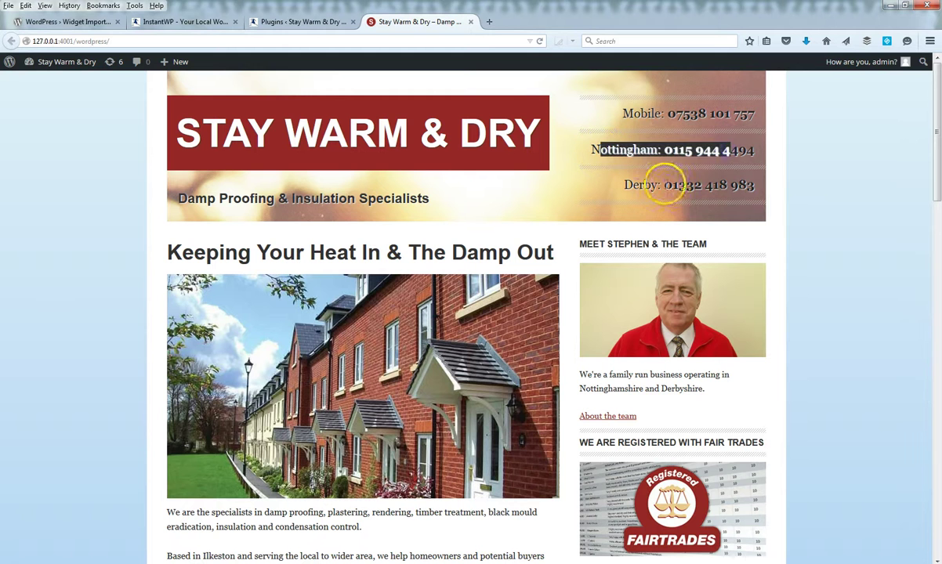
{"action": "left_click_drag", "start_coordinate": [624, 185], "coordinate": [709, 185]}
{"action": "left_click", "coordinate": [905, 198]}
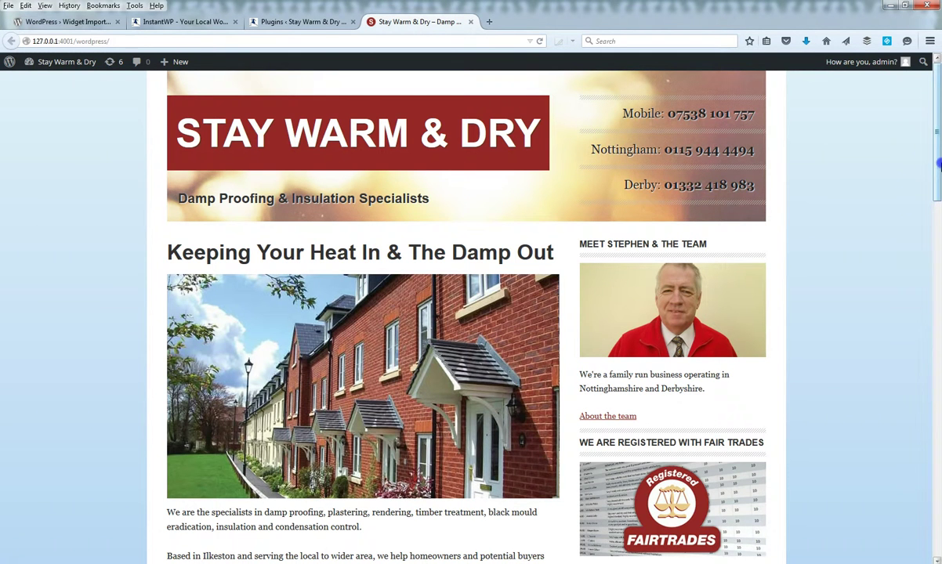
{"action": "scroll", "coordinate": [872, 306], "scroll_direction": "down", "scroll_amount": 5}
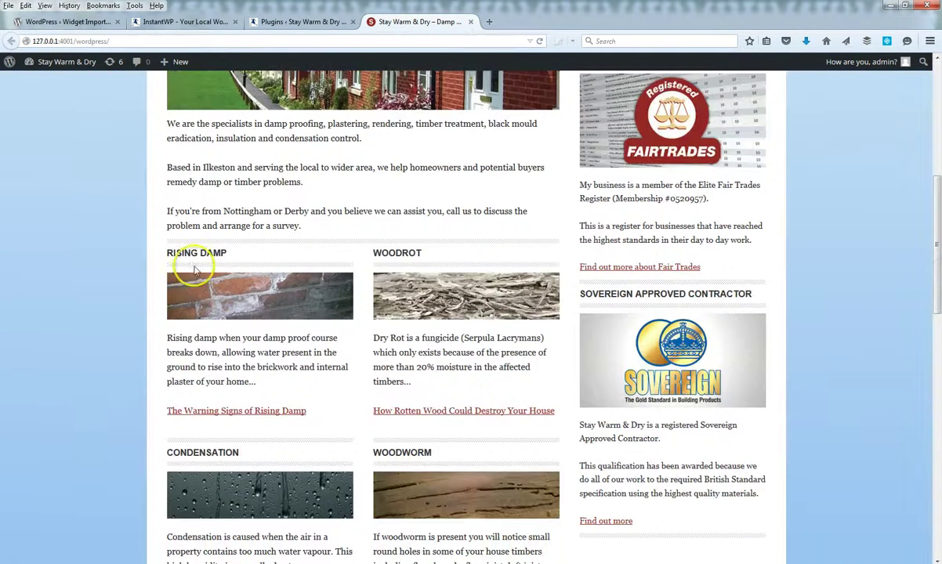
{"action": "scroll", "coordinate": [872, 305], "scroll_direction": "down", "scroll_amount": 8}
{"action": "scroll", "coordinate": [937, 403], "scroll_direction": "down", "scroll_amount": 1}
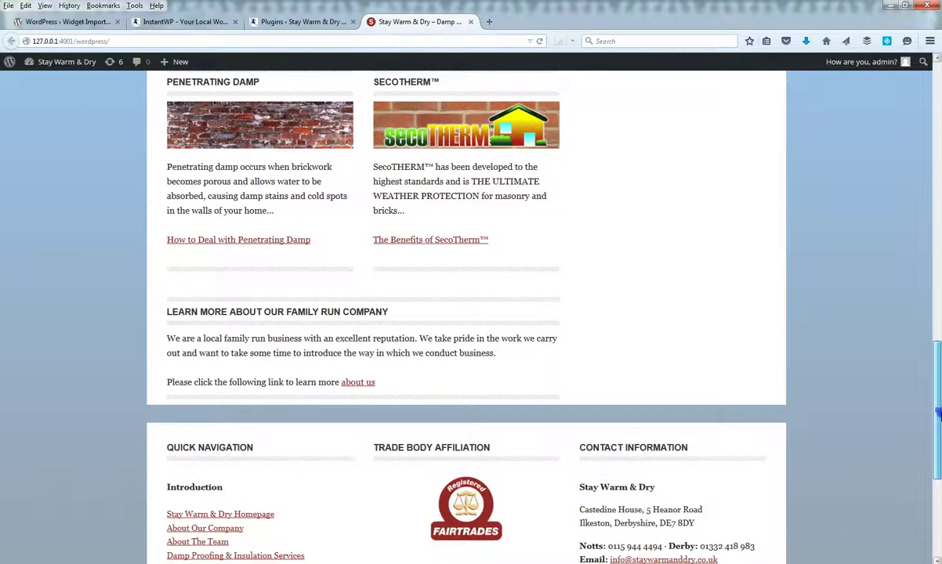
{"action": "scroll", "coordinate": [937, 404], "scroll_direction": "up", "scroll_amount": 2}
Step: Look at the Widget Importer & Exporter plugin page and re-examine the homepage's content boxes and sidebar
{"action": "left_click", "coordinate": [66, 22]}
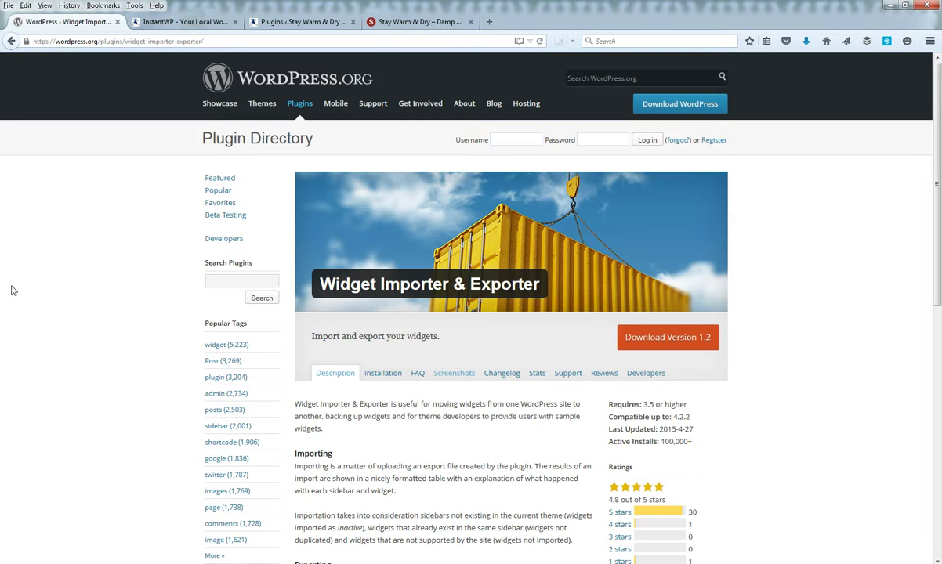
{"action": "left_click", "coordinate": [386, 22]}
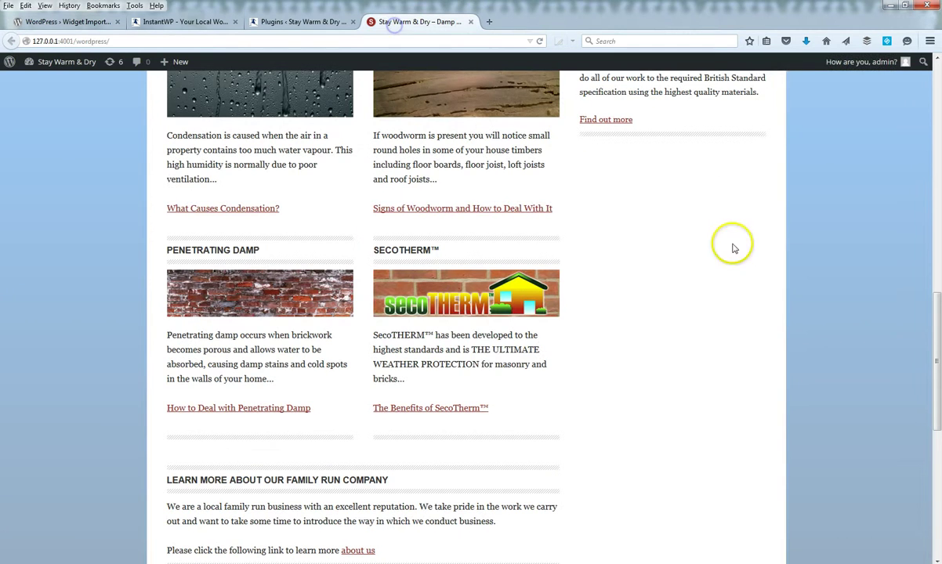
{"action": "scroll", "coordinate": [937, 356], "scroll_direction": "up", "scroll_amount": 10}
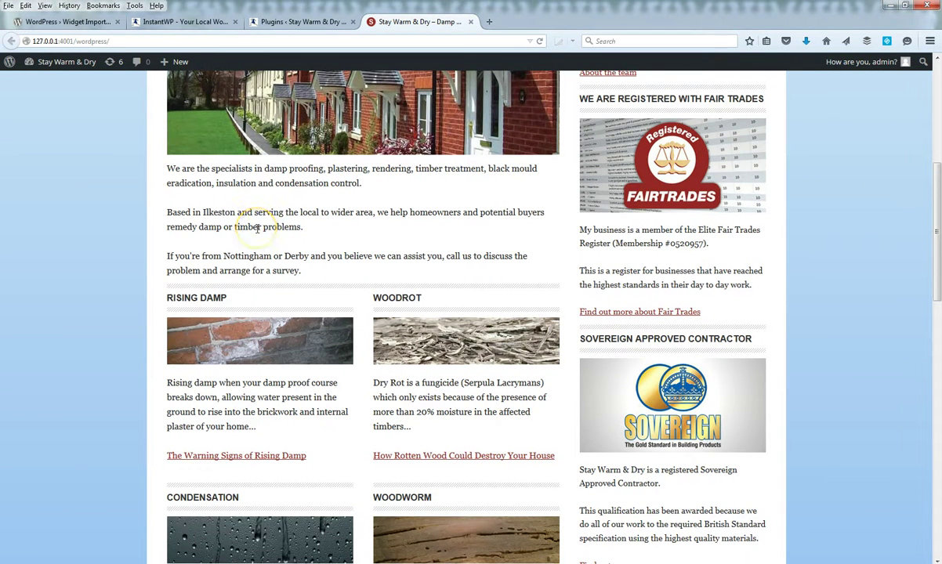
{"action": "left_click_drag", "start_coordinate": [937, 215], "coordinate": [937, 180]}
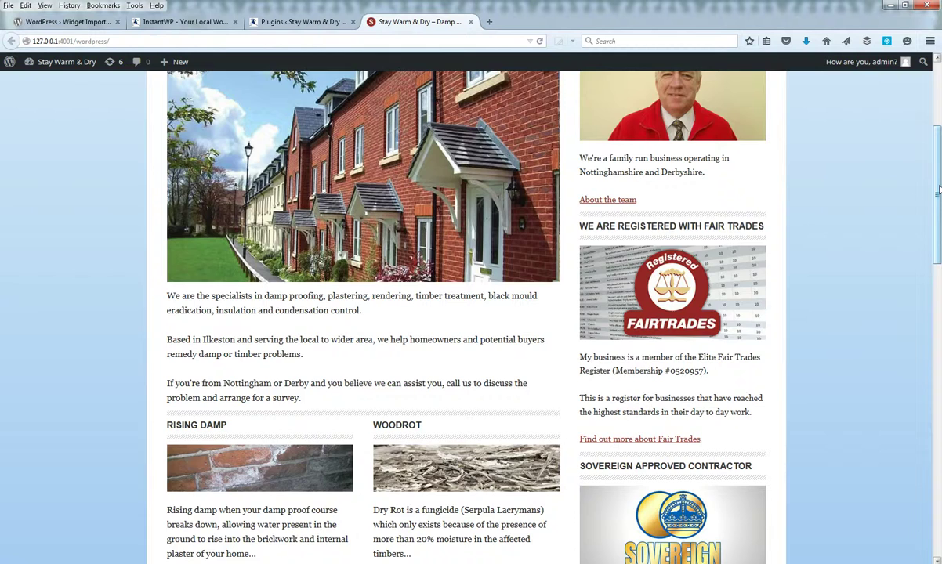
{"action": "scroll", "coordinate": [938, 189], "scroll_direction": "up", "scroll_amount": 1}
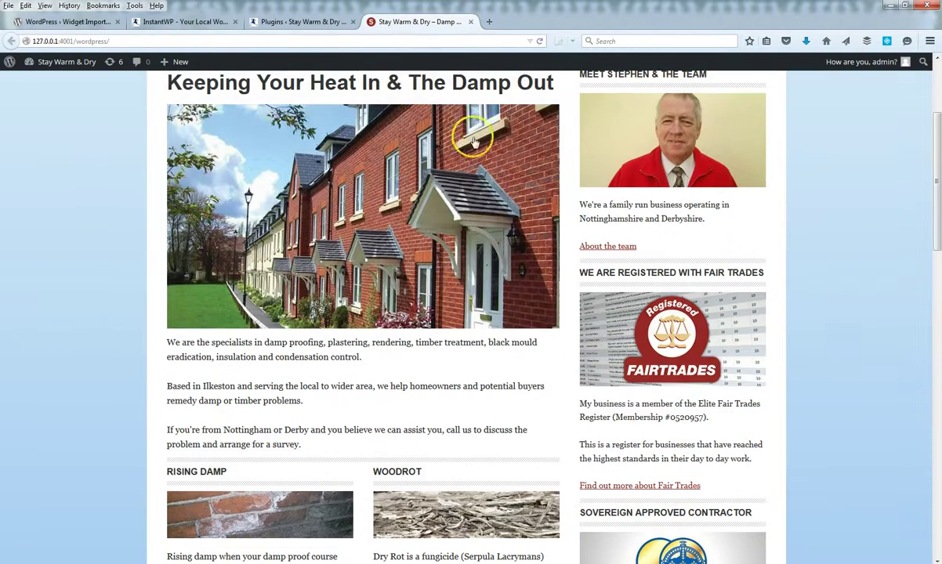
Step: Open the Widgets page in the Stay Warm & Dry admin area and expand the Primary Sidebar
{"action": "left_click", "coordinate": [303, 24]}
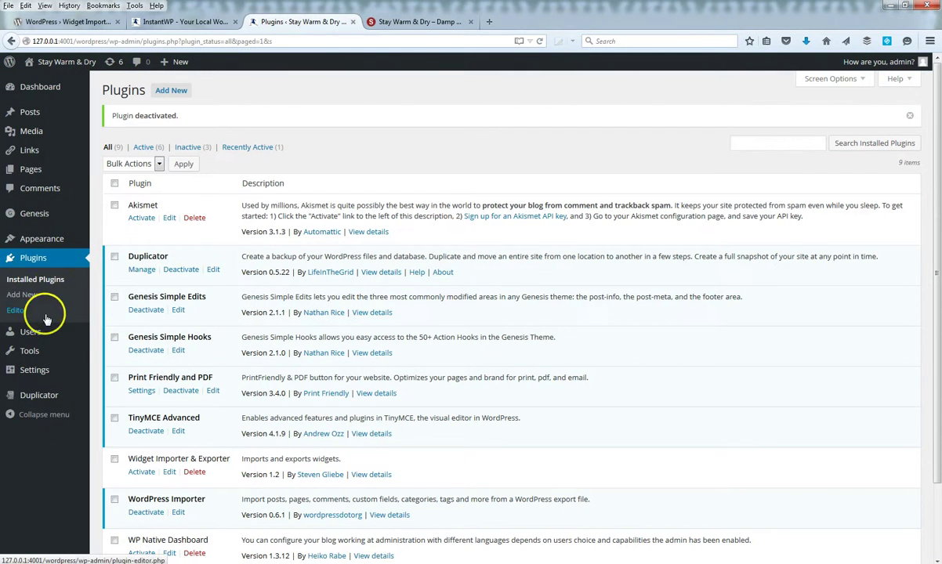
{"action": "mouse_move", "coordinate": [41, 242]}
{"action": "left_click", "coordinate": [123, 273]}
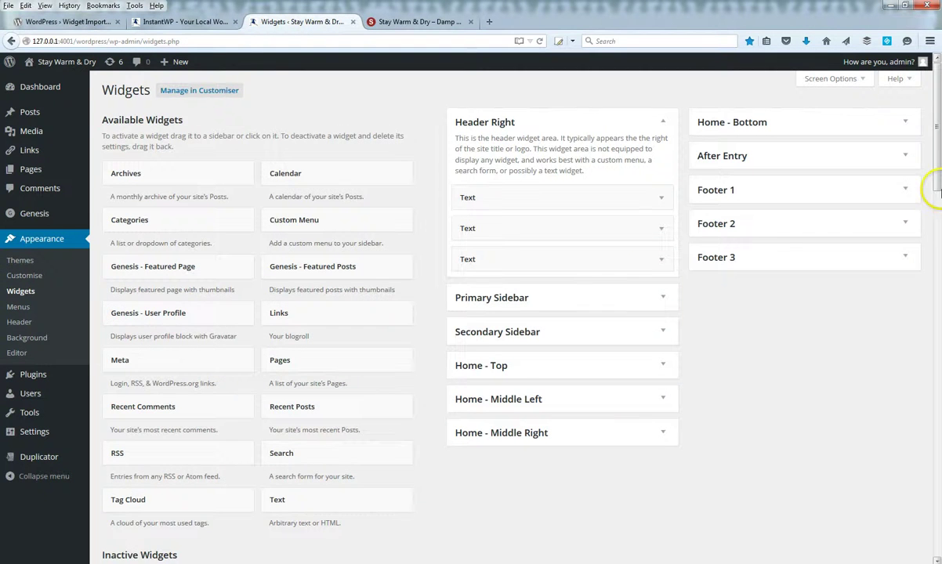
{"action": "scroll", "coordinate": [938, 175], "scroll_direction": "down", "scroll_amount": 1}
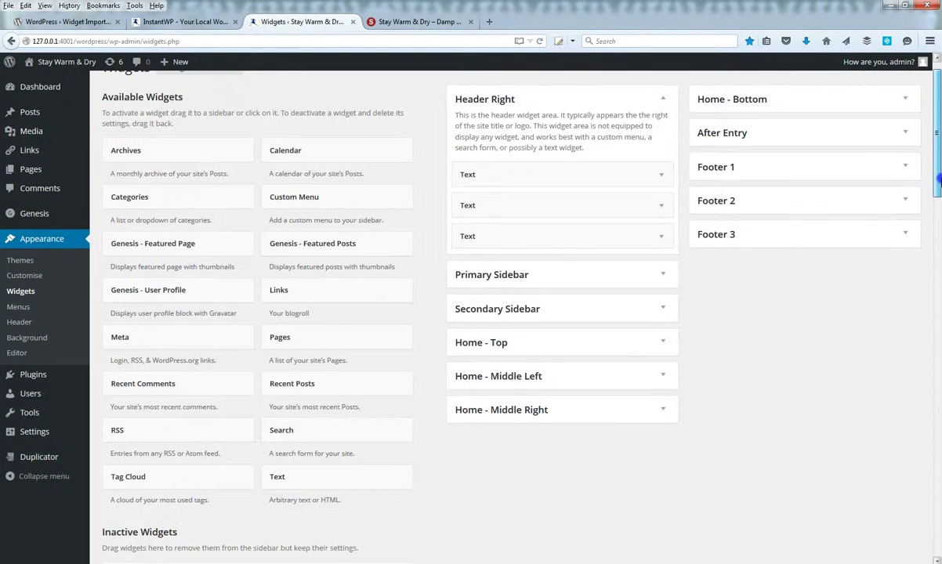
{"action": "left_click", "coordinate": [661, 278]}
Step: Inspect the three text widgets in the Primary Sidebar one after another, collapsing each one after viewing it
{"action": "scroll", "coordinate": [935, 221], "scroll_direction": "down", "scroll_amount": 3}
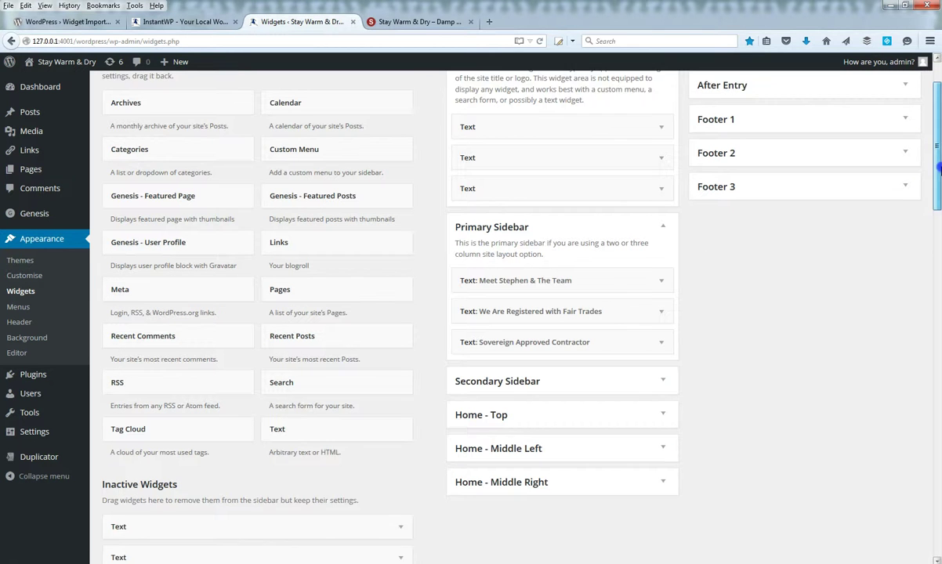
{"action": "left_click", "coordinate": [664, 259]}
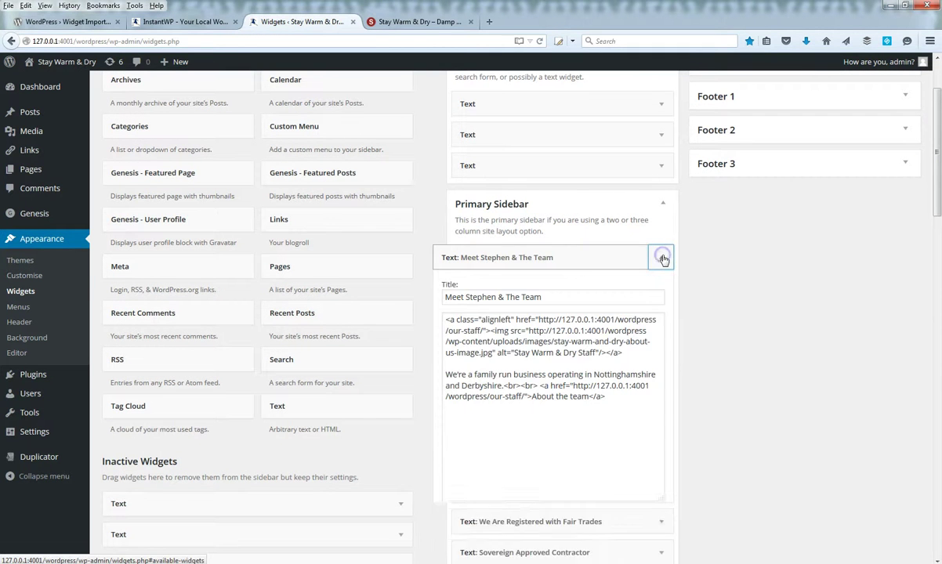
{"action": "left_click", "coordinate": [664, 257]}
{"action": "left_click", "coordinate": [661, 289]}
{"action": "left_click", "coordinate": [660, 290]}
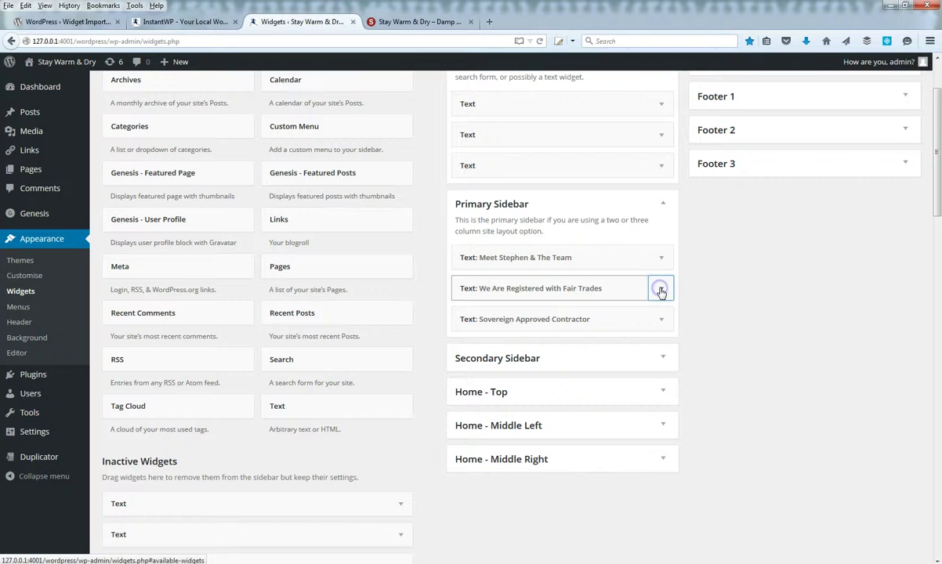
{"action": "left_click", "coordinate": [660, 320]}
{"action": "left_click", "coordinate": [660, 322]}
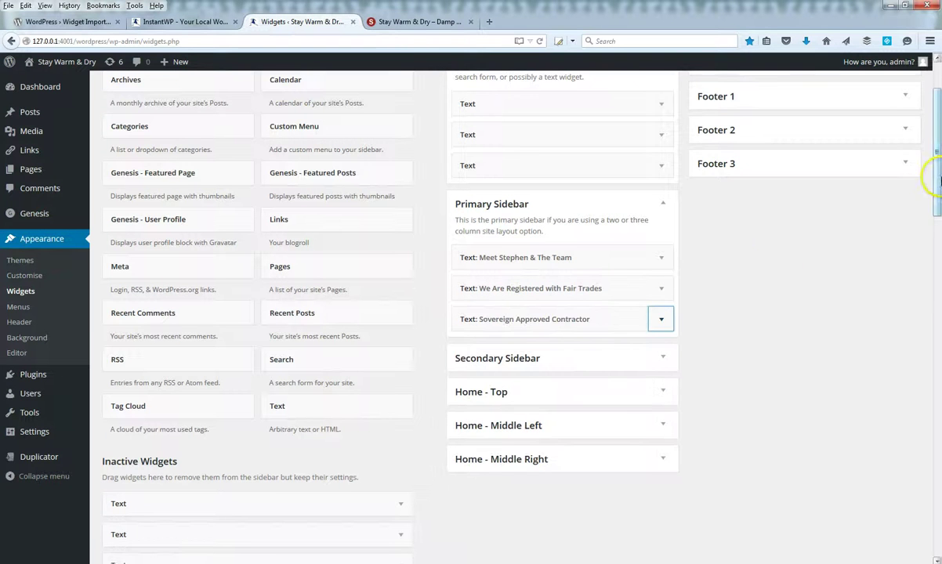
{"action": "scroll", "coordinate": [932, 169], "scroll_direction": "down", "scroll_amount": 1}
Step: Compare the Primary Sidebar widgets with the sidebar content shown on the live homepage
{"action": "left_click", "coordinate": [409, 23]}
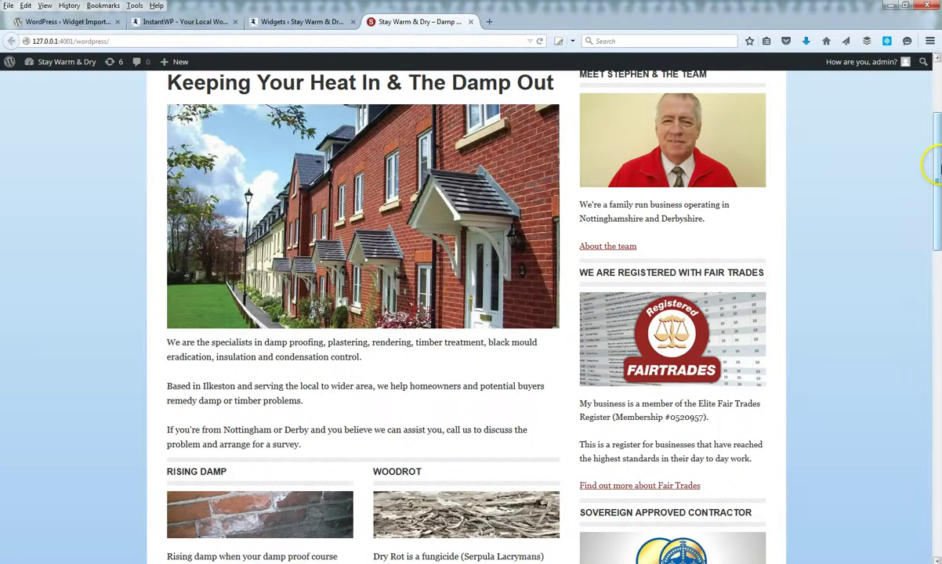
{"action": "scroll", "coordinate": [918, 221], "scroll_direction": "up", "scroll_amount": 1}
{"action": "scroll", "coordinate": [932, 231], "scroll_direction": "down", "scroll_amount": 4}
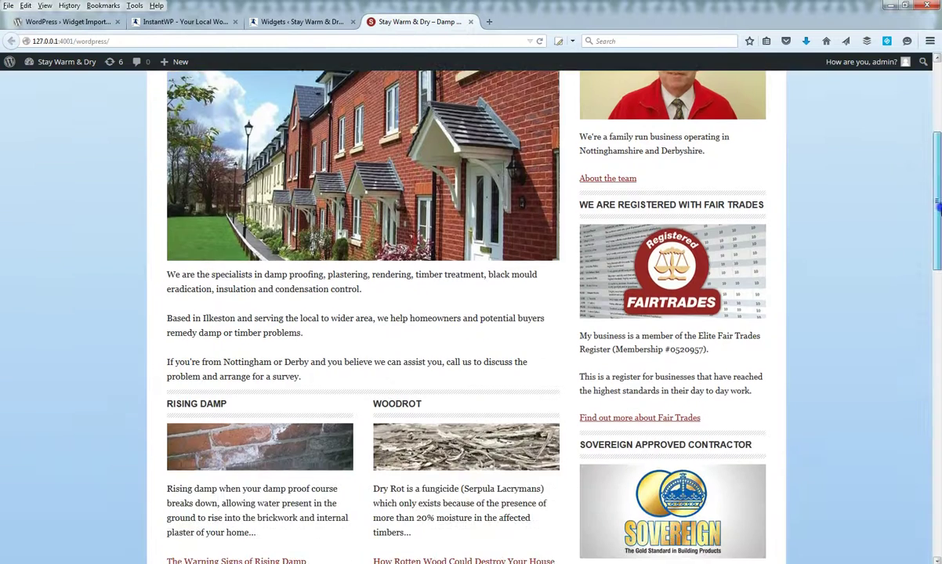
{"action": "scroll", "coordinate": [932, 231], "scroll_direction": "down", "scroll_amount": 2}
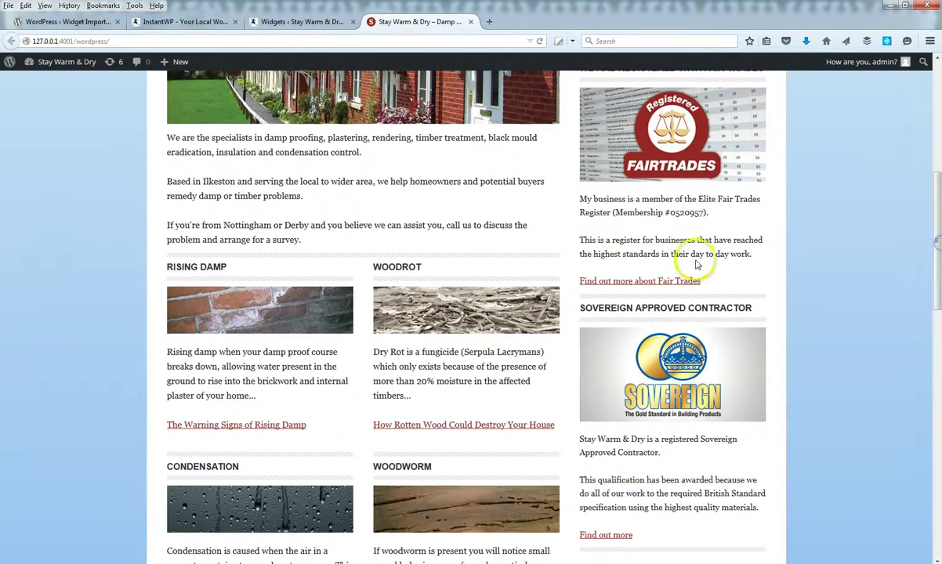
Step: Return to the site's admin area and activate the Genesis theme from the installed themes
{"action": "left_click", "coordinate": [266, 22]}
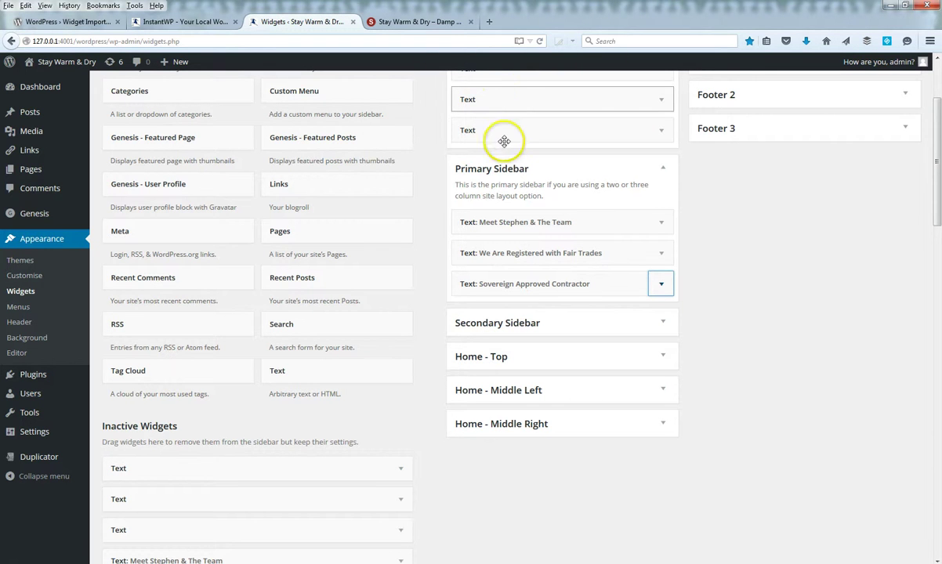
{"action": "left_click_drag", "start_coordinate": [935, 211], "coordinate": [938, 106]}
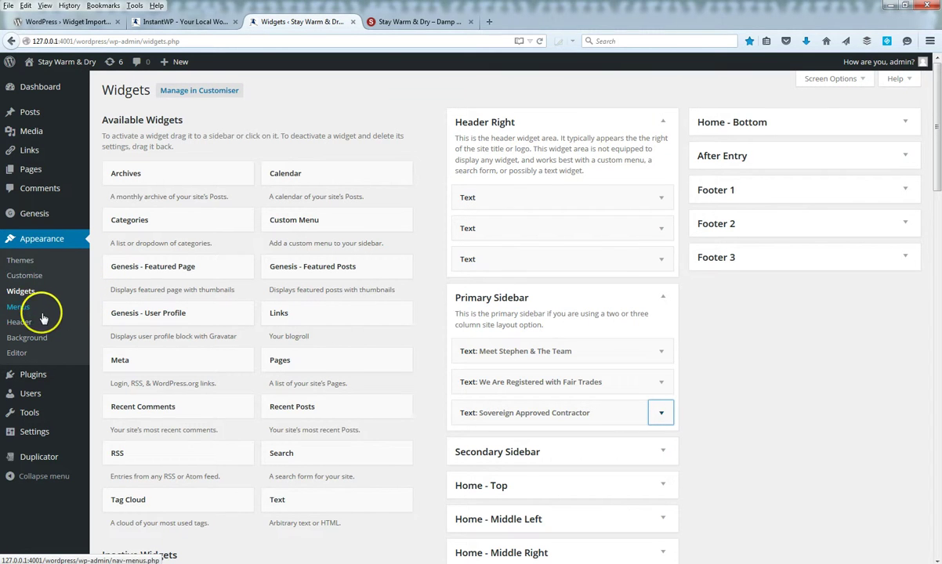
{"action": "left_click", "coordinate": [33, 263]}
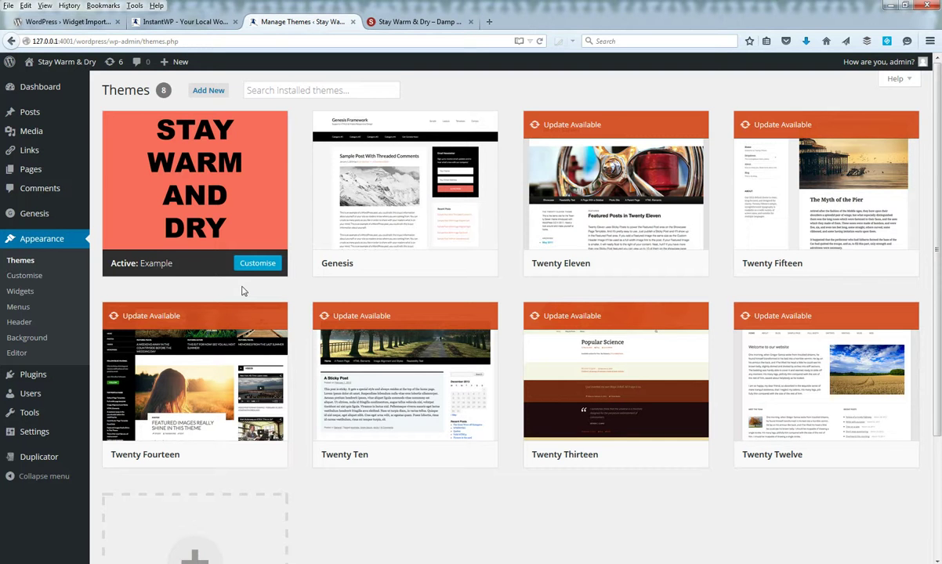
{"action": "mouse_move", "coordinate": [385, 253]}
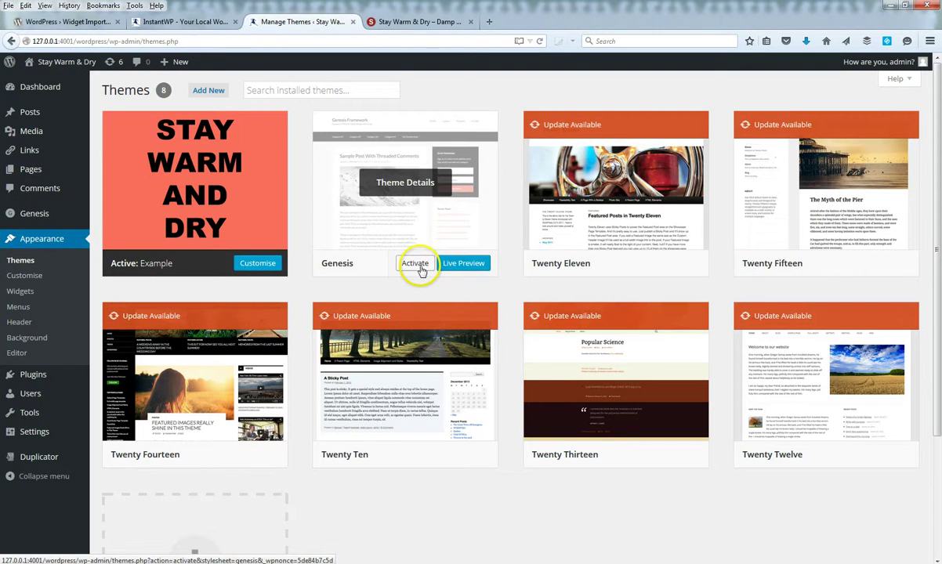
{"action": "left_click", "coordinate": [415, 263]}
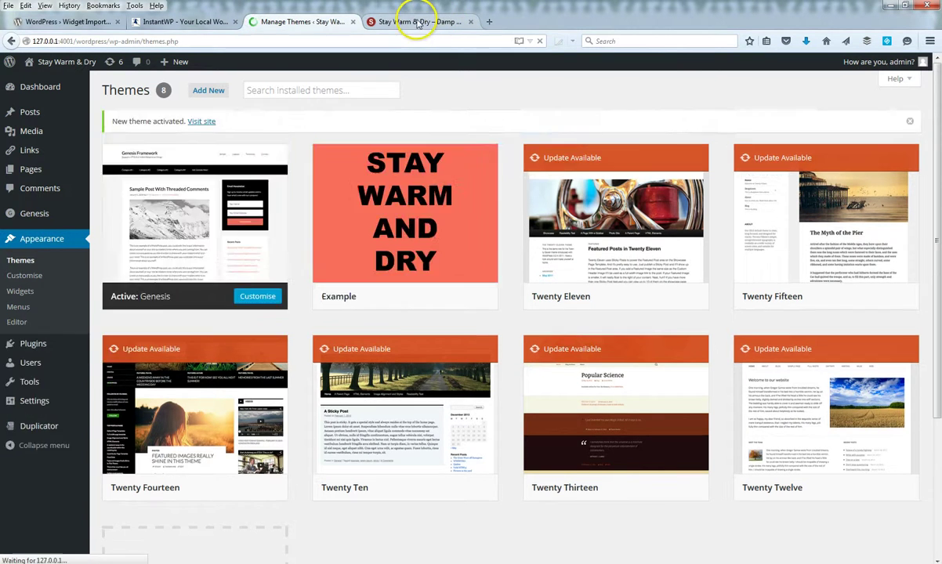
Step: Reload the homepage to examine its layout and widget areas under the Genesis theme
{"action": "left_click", "coordinate": [417, 22]}
{"action": "left_click", "coordinate": [540, 41]}
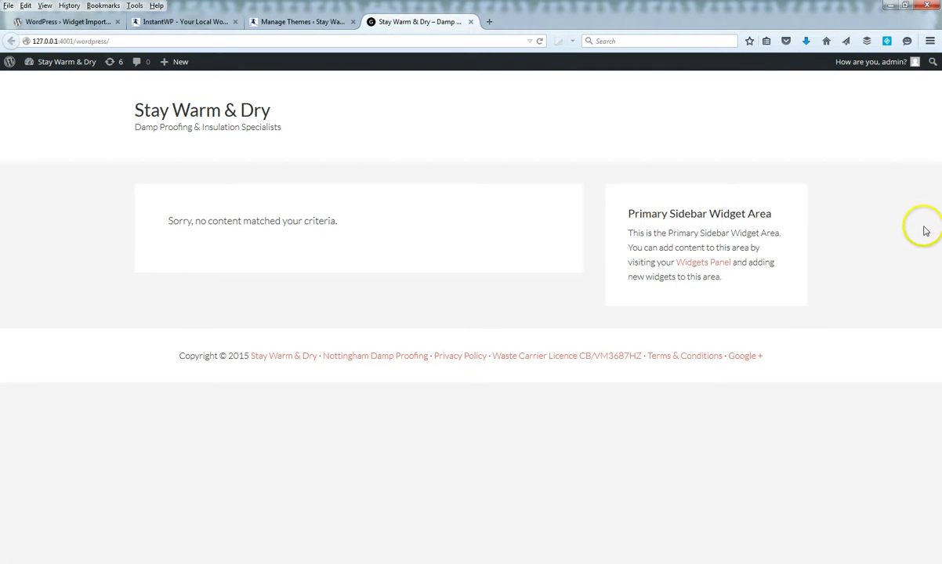
{"action": "left_click", "coordinate": [310, 23]}
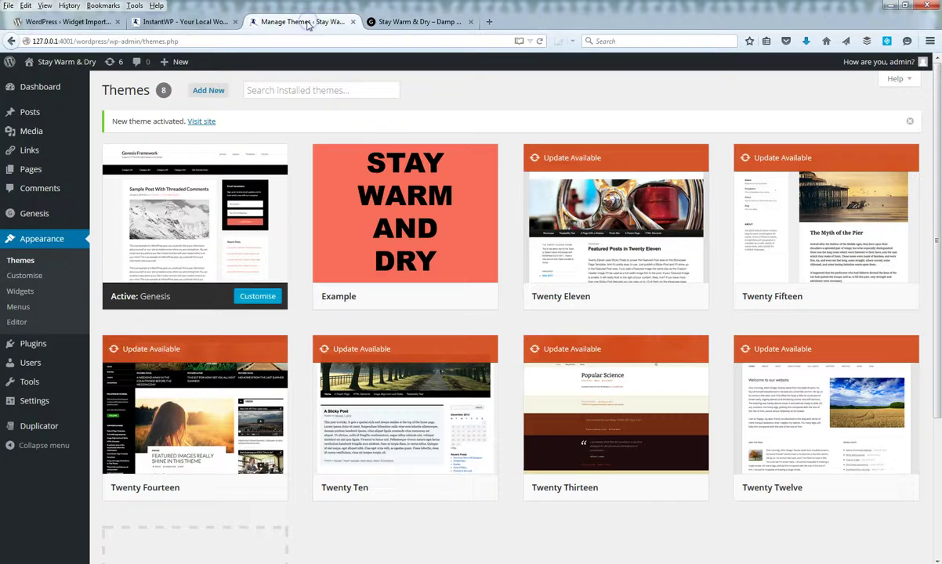
{"action": "left_click", "coordinate": [389, 23]}
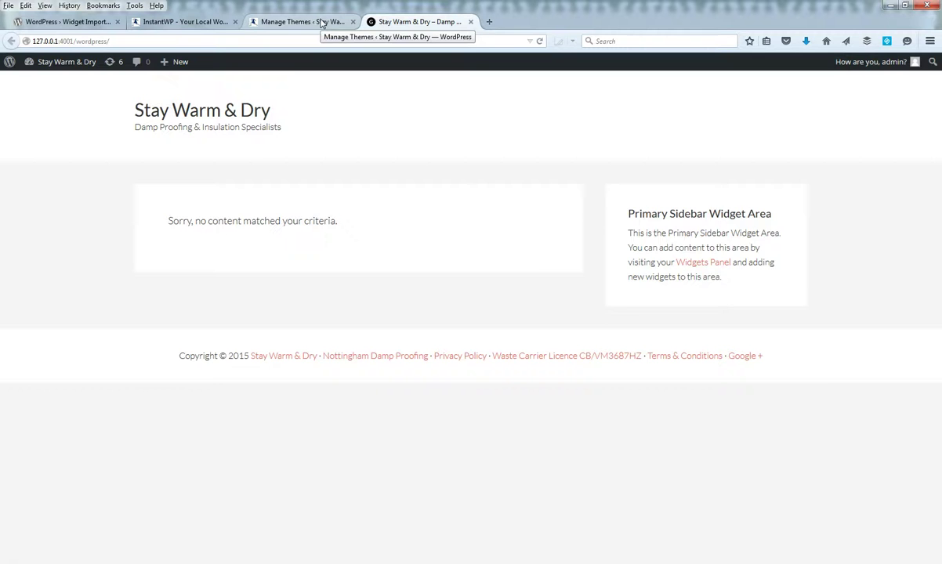
Step: Reactivate the Example theme and reload the homepage to check its widgets and layout
{"action": "left_click", "coordinate": [321, 23]}
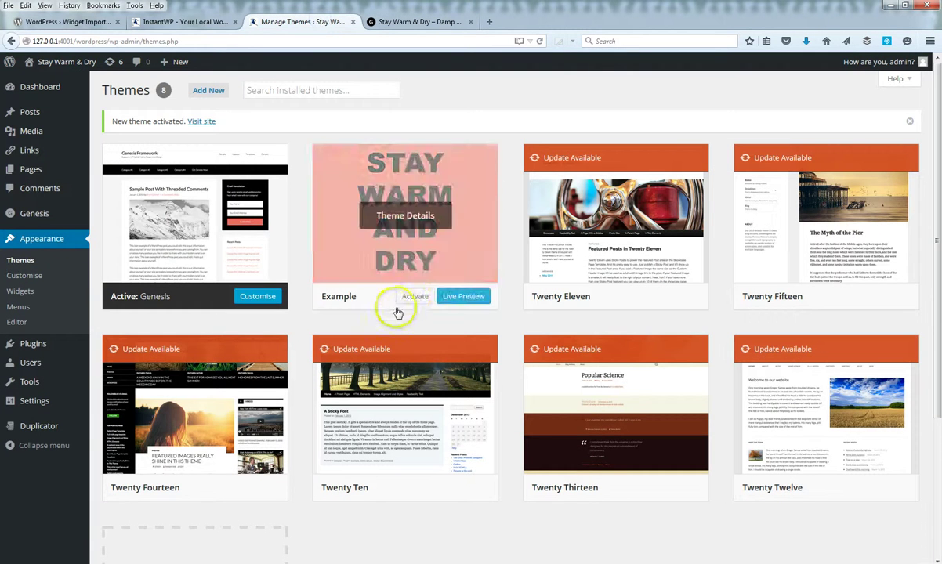
{"action": "left_click", "coordinate": [413, 298]}
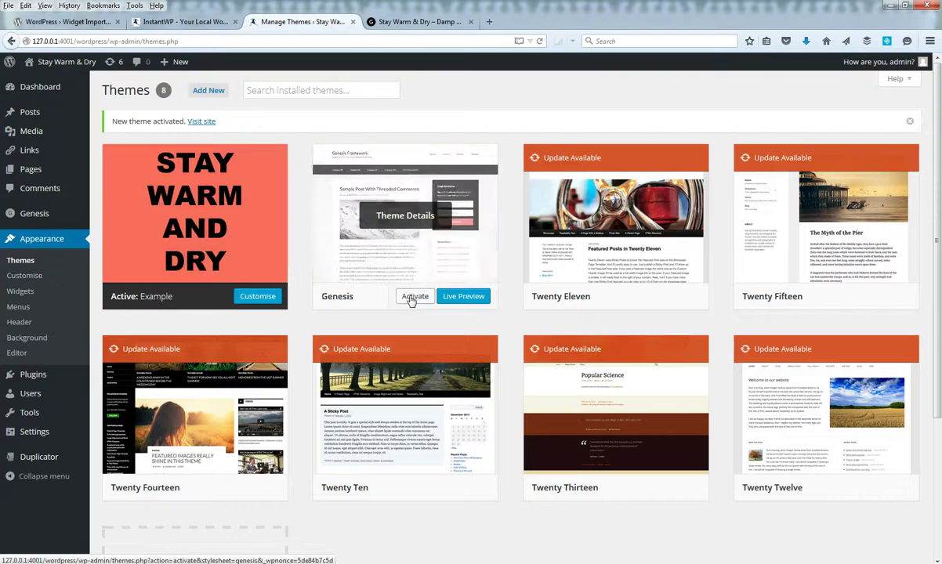
{"action": "left_click", "coordinate": [420, 24]}
{"action": "left_click", "coordinate": [539, 41]}
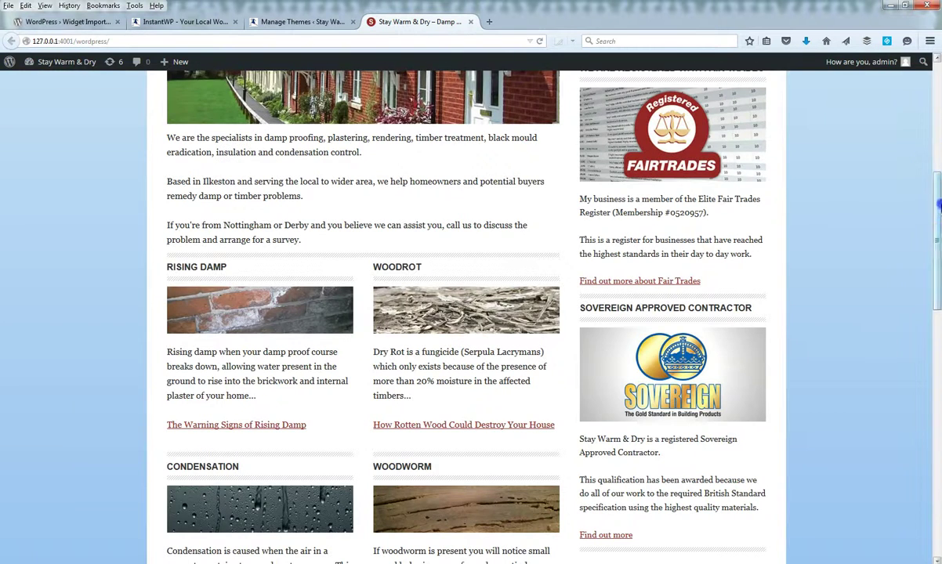
{"action": "left_click_drag", "start_coordinate": [937, 200], "coordinate": [937, 115]}
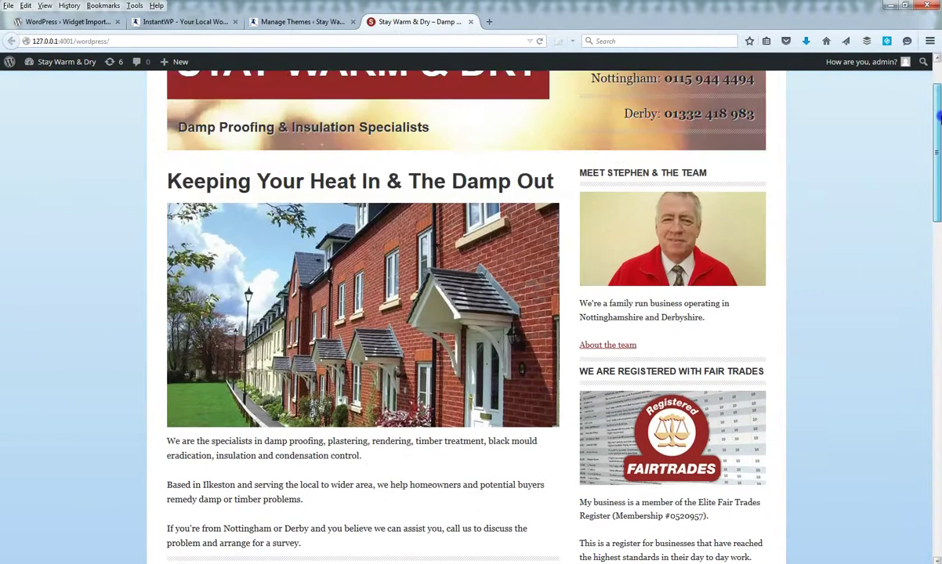
{"action": "left_click", "coordinate": [304, 22]}
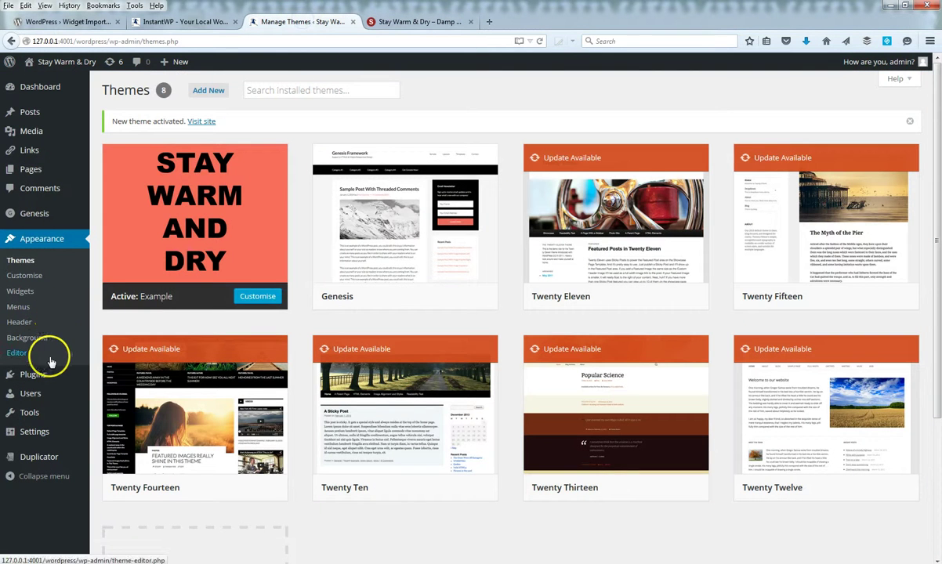
Step: Review the Widget Importer & Exporter page in the plugin directory and activate that plugin on the site
{"action": "left_click", "coordinate": [60, 21]}
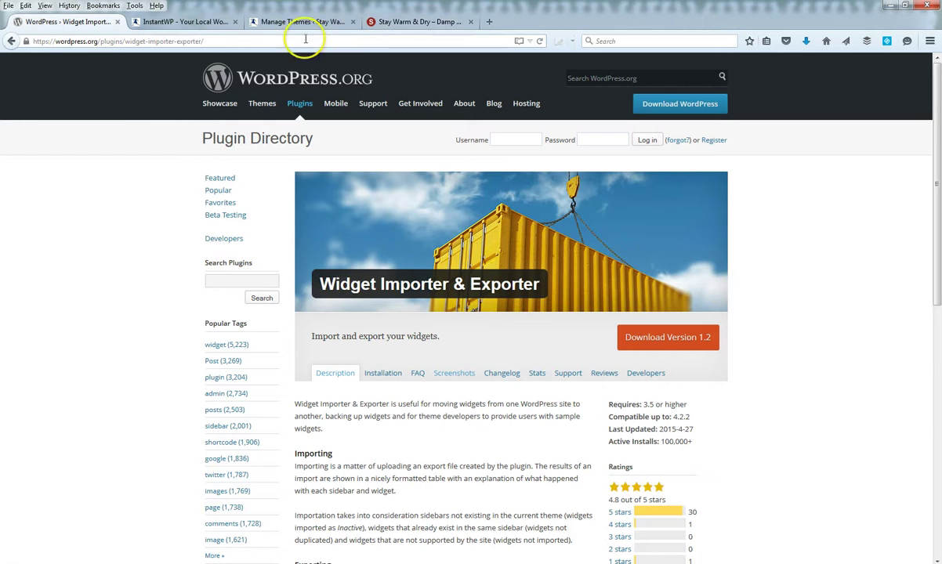
{"action": "left_click", "coordinate": [286, 25]}
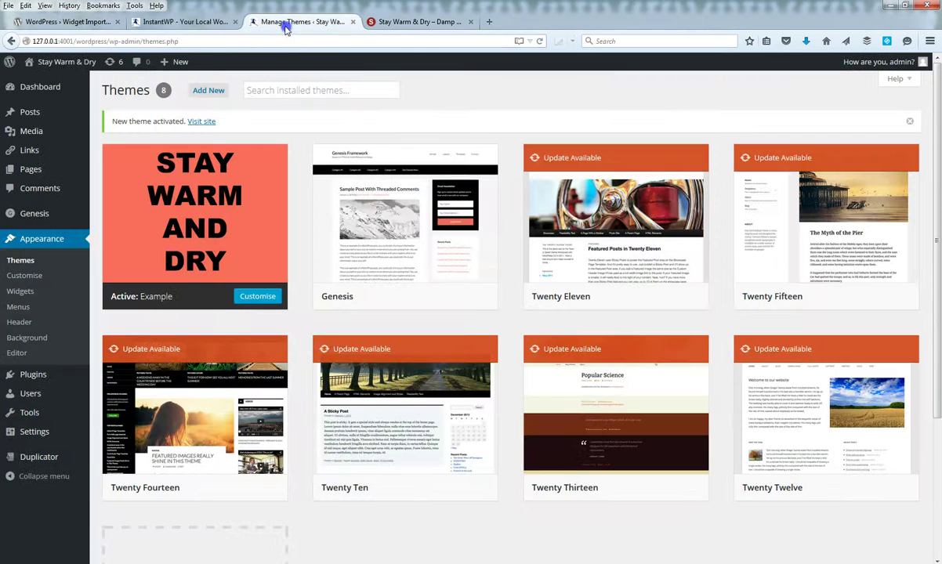
{"action": "left_click", "coordinate": [43, 376]}
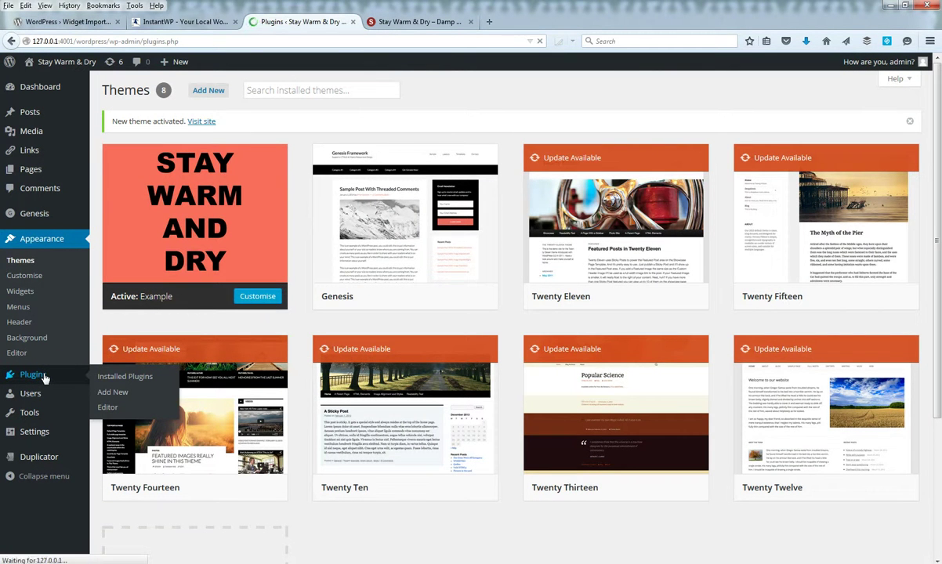
{"action": "scroll", "coordinate": [227, 372], "scroll_direction": "down", "scroll_amount": 2}
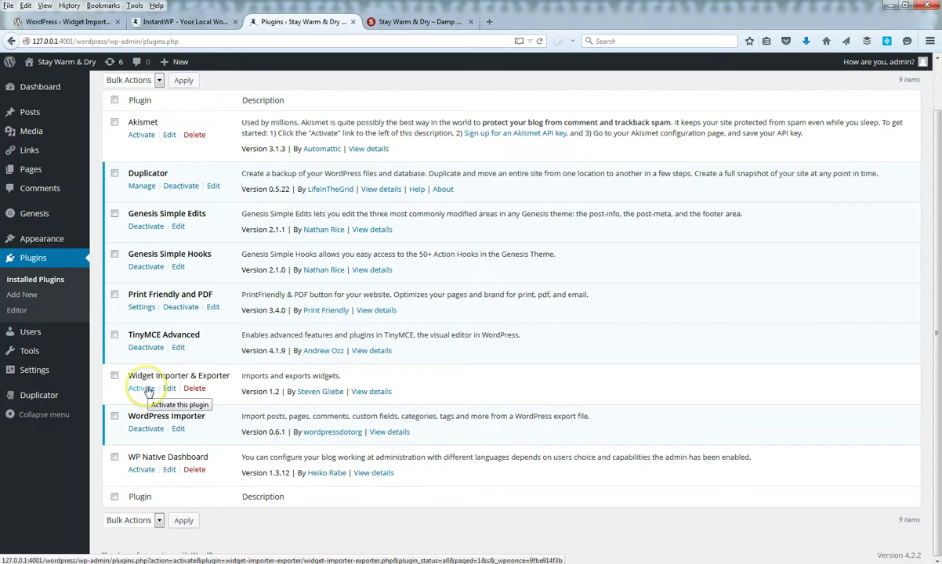
{"action": "left_click", "coordinate": [141, 388]}
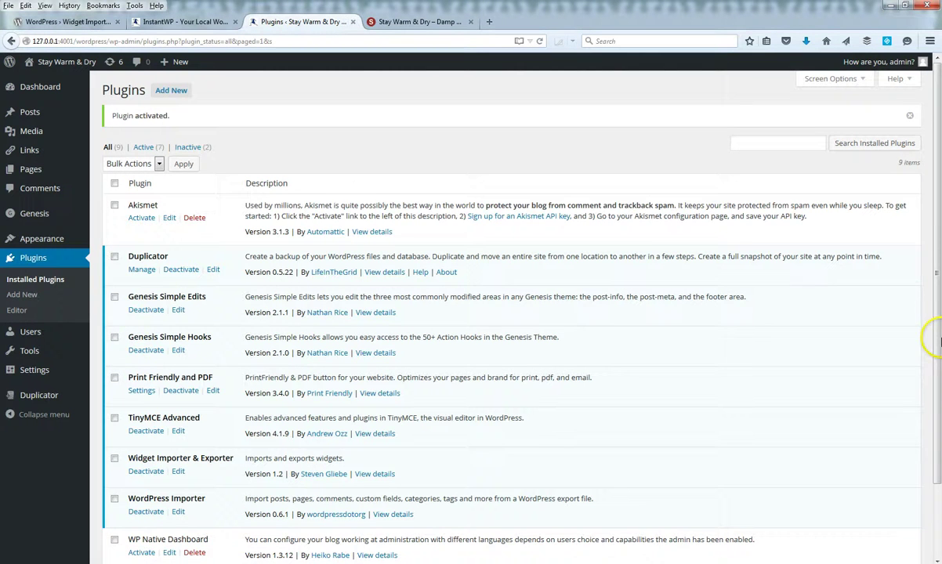
{"action": "left_click_drag", "start_coordinate": [936, 341], "coordinate": [937, 389]}
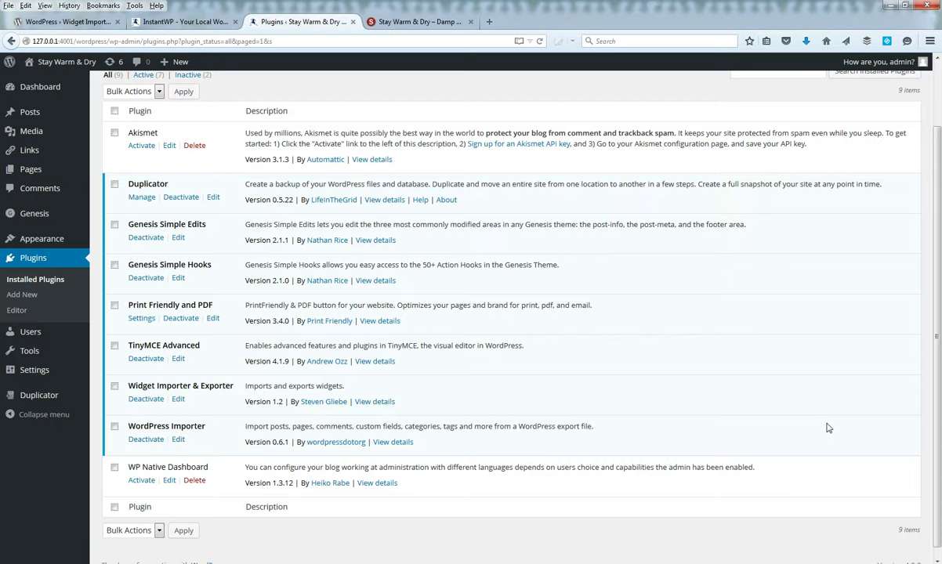
{"action": "left_click_drag", "start_coordinate": [937, 371], "coordinate": [937, 362]}
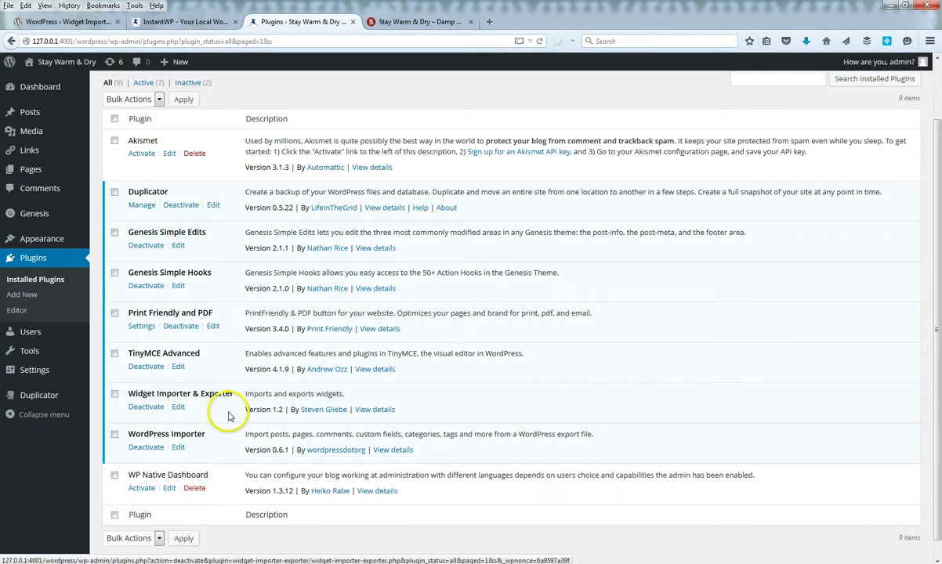
Step: Export all active widgets with Widget Importer & Exporter, saving 127.0.0.1_4001-wordpress-widgets.wie to the Desktop and replacing the existing copy
{"action": "mouse_move", "coordinate": [59, 353]}
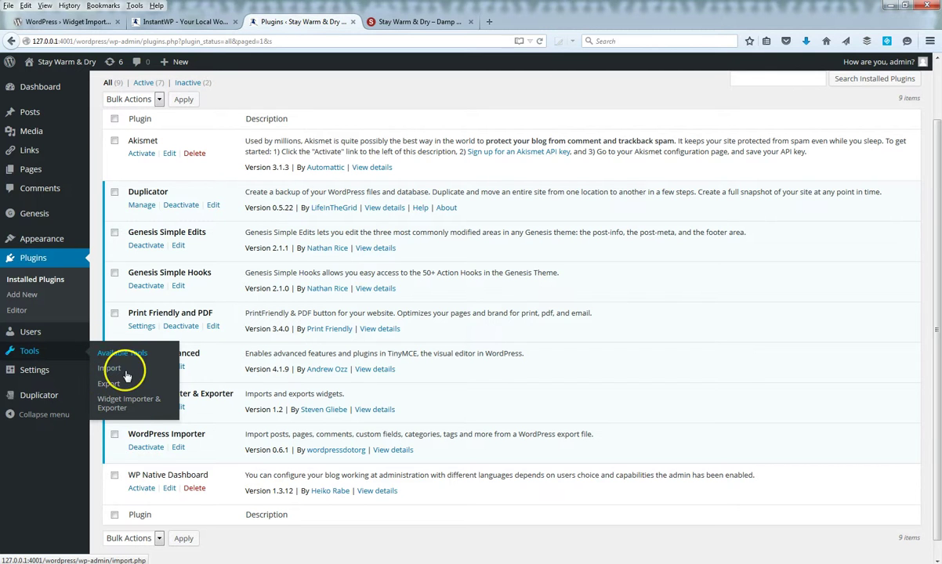
{"action": "left_click", "coordinate": [138, 403]}
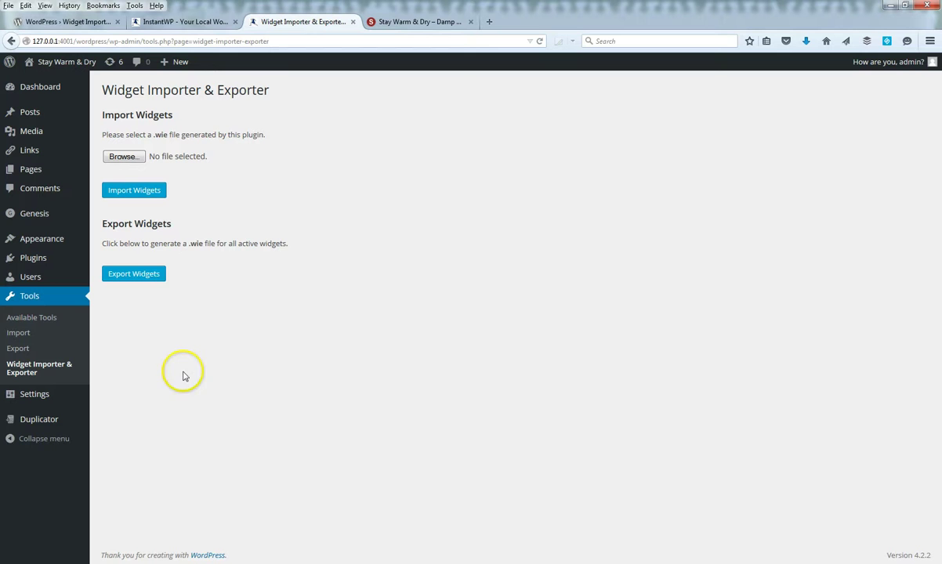
{"action": "left_click", "coordinate": [154, 279]}
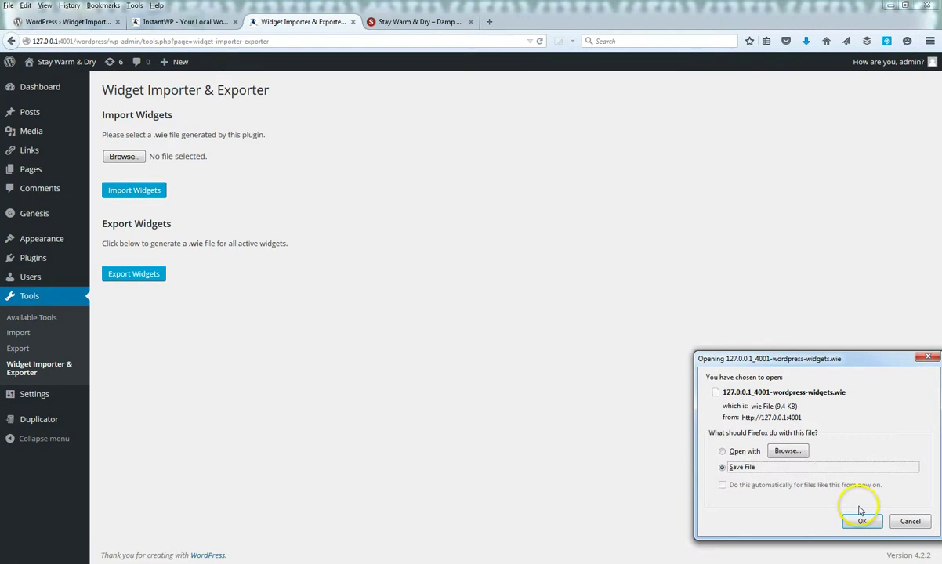
{"action": "left_click", "coordinate": [865, 523]}
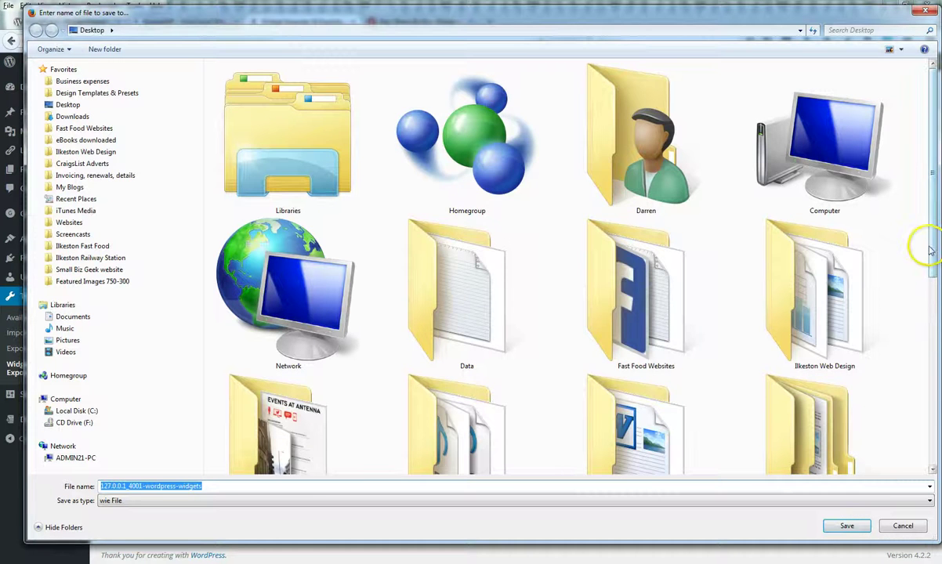
{"action": "left_click_drag", "start_coordinate": [931, 251], "coordinate": [937, 270]}
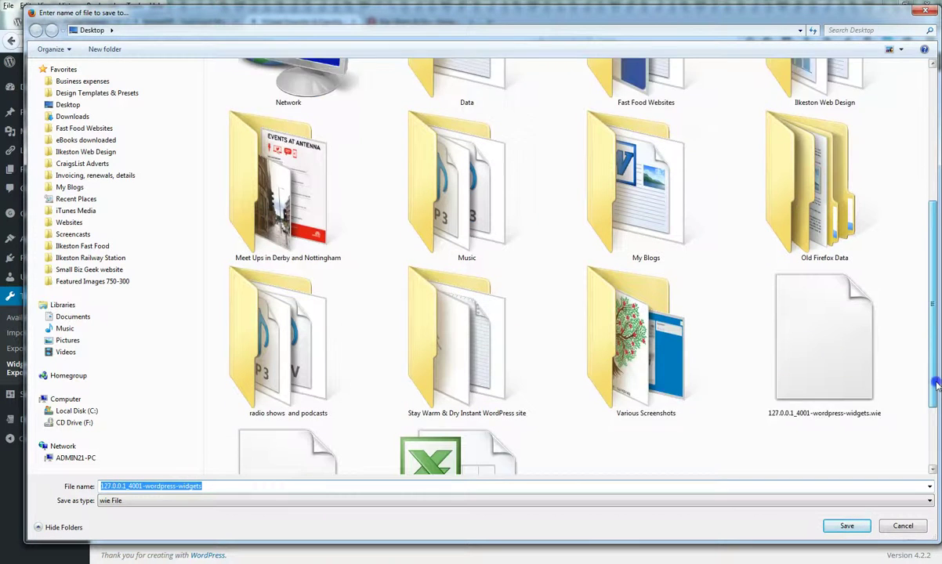
{"action": "scroll", "coordinate": [936, 384], "scroll_direction": "down", "scroll_amount": 3}
{"action": "left_click", "coordinate": [848, 525]}
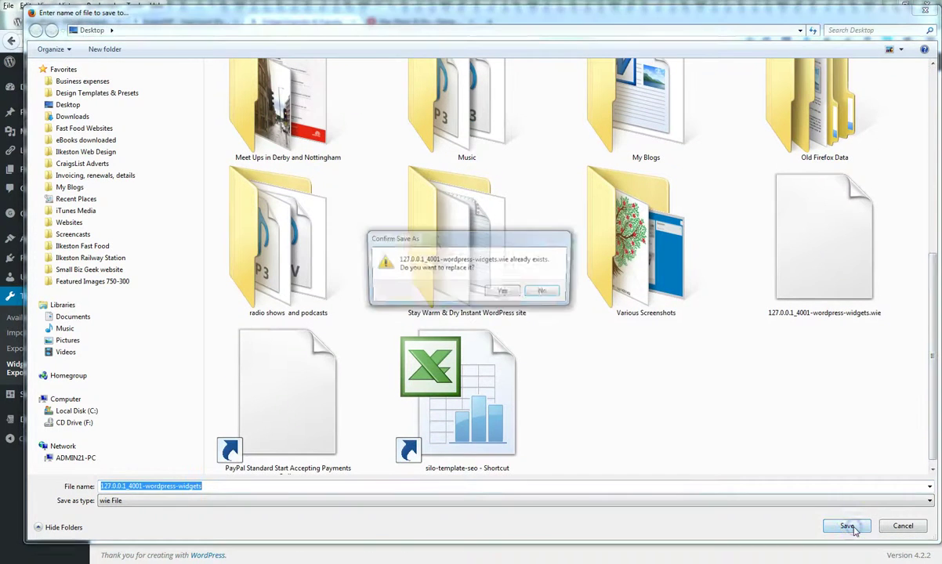
{"action": "left_click", "coordinate": [506, 294]}
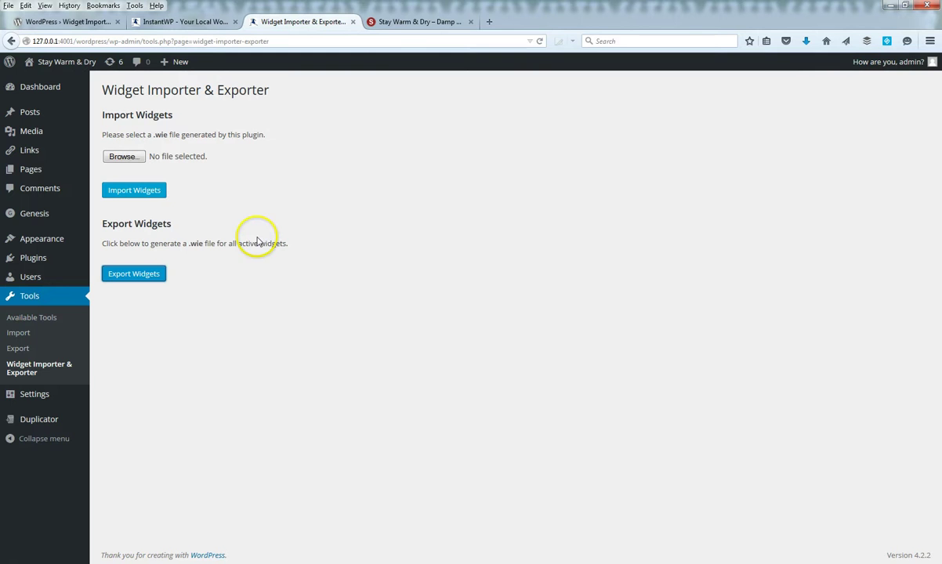
Step: Go up from the example theme's folder to the site's themes folder in Windows Explorer and switch back to Firefox
{"action": "left_click", "coordinate": [397, 22]}
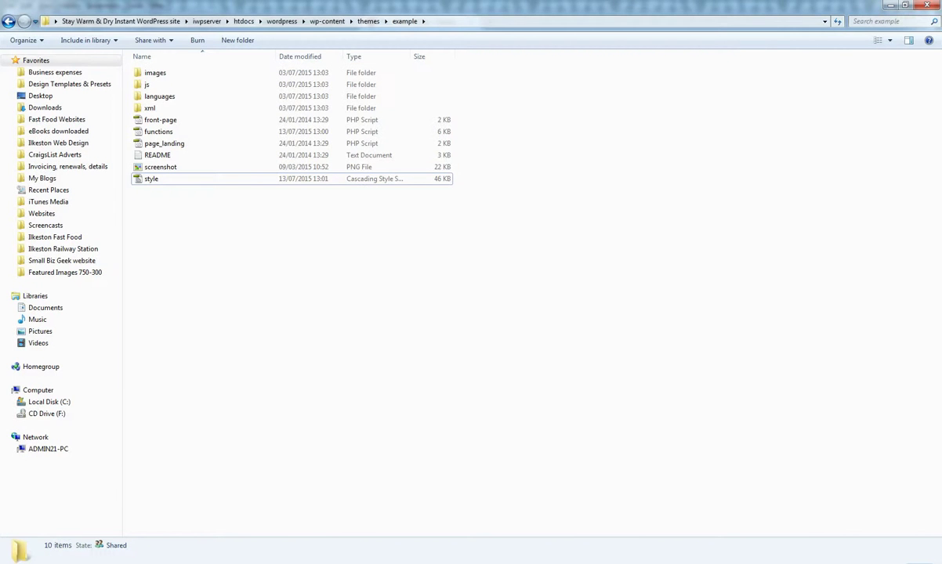
{"action": "left_click", "coordinate": [370, 21]}
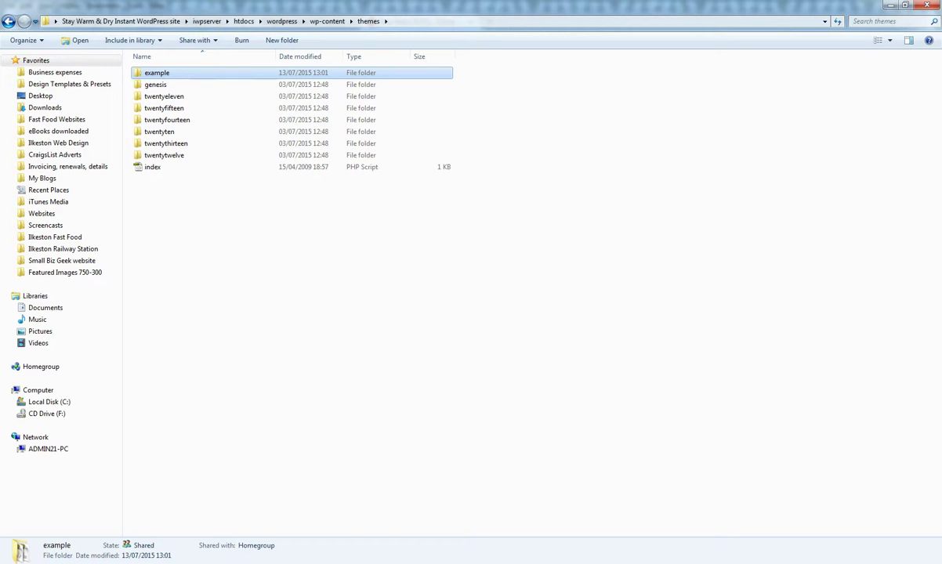
{"action": "mouse_move", "coordinate": [223, 561]}
{"action": "left_click", "coordinate": [223, 513]}
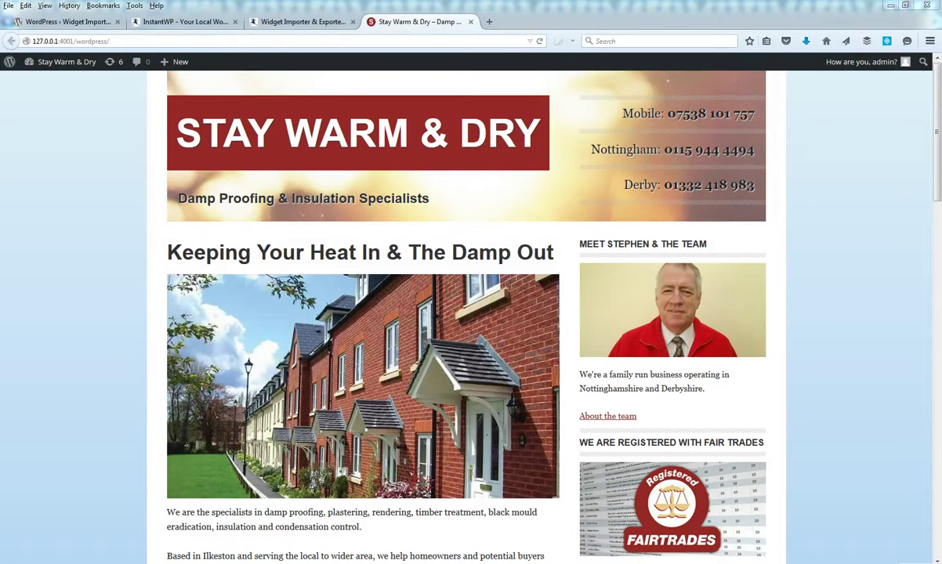
Step: Open the site's installed themes in the admin area and activate the Genesis theme
{"action": "left_click", "coordinate": [265, 22]}
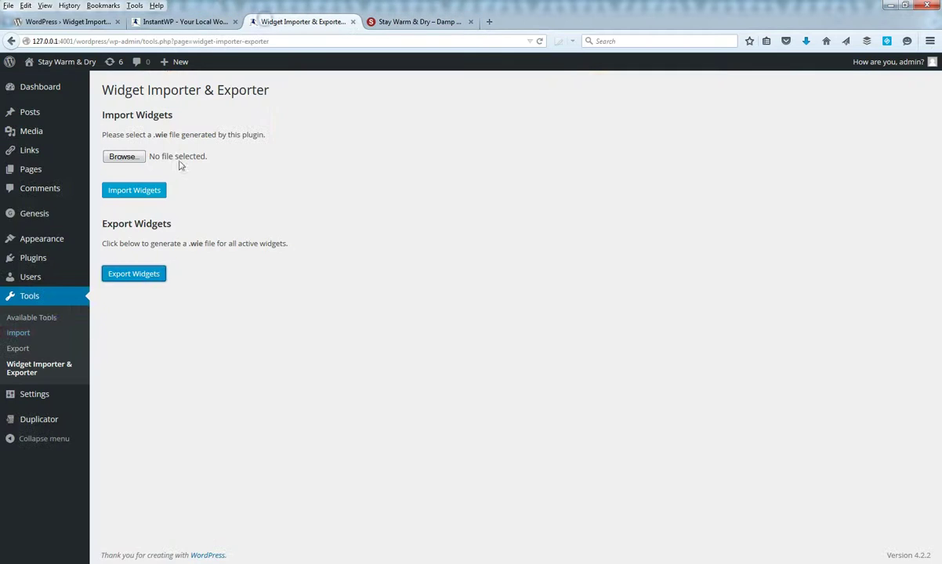
{"action": "mouse_move", "coordinate": [49, 217]}
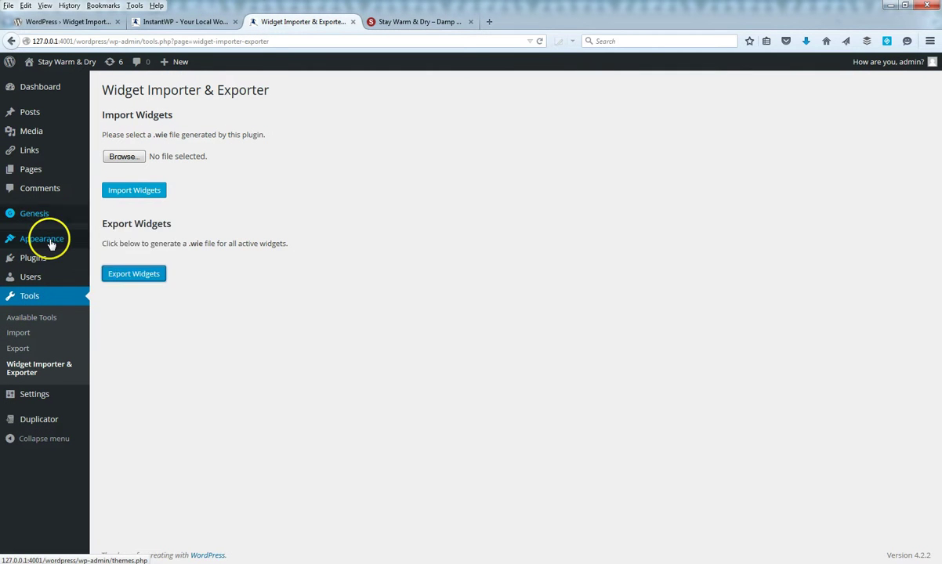
{"action": "mouse_move", "coordinate": [90, 237]}
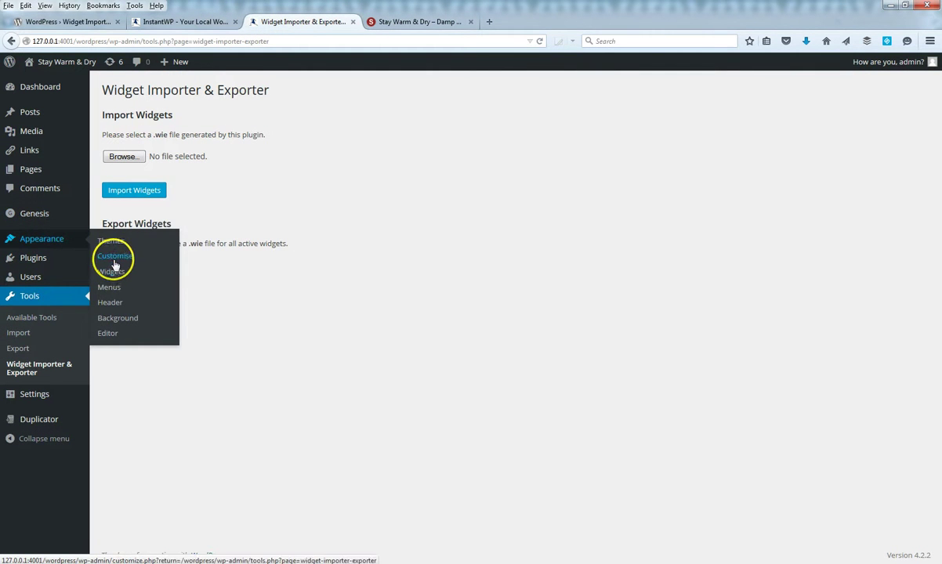
{"action": "left_click", "coordinate": [114, 244]}
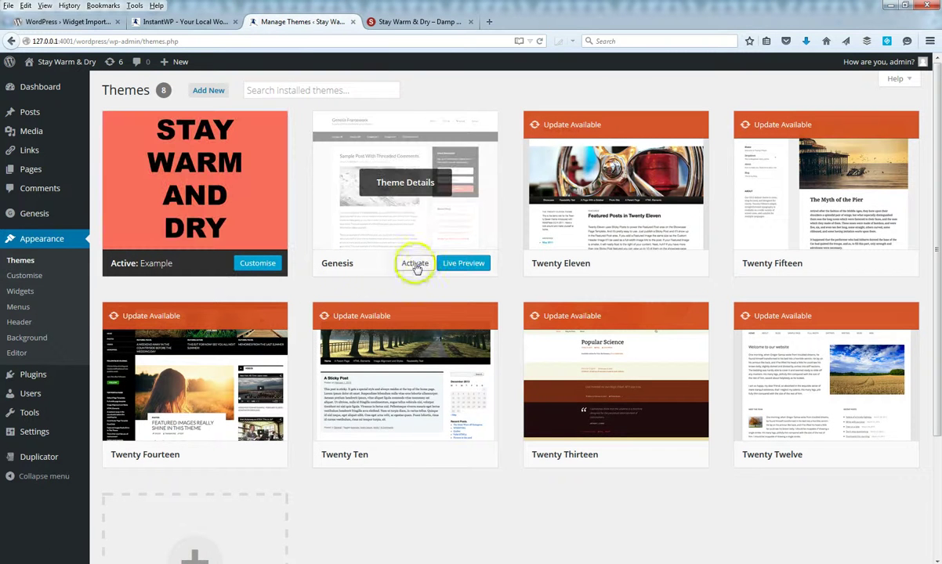
{"action": "left_click", "coordinate": [414, 264]}
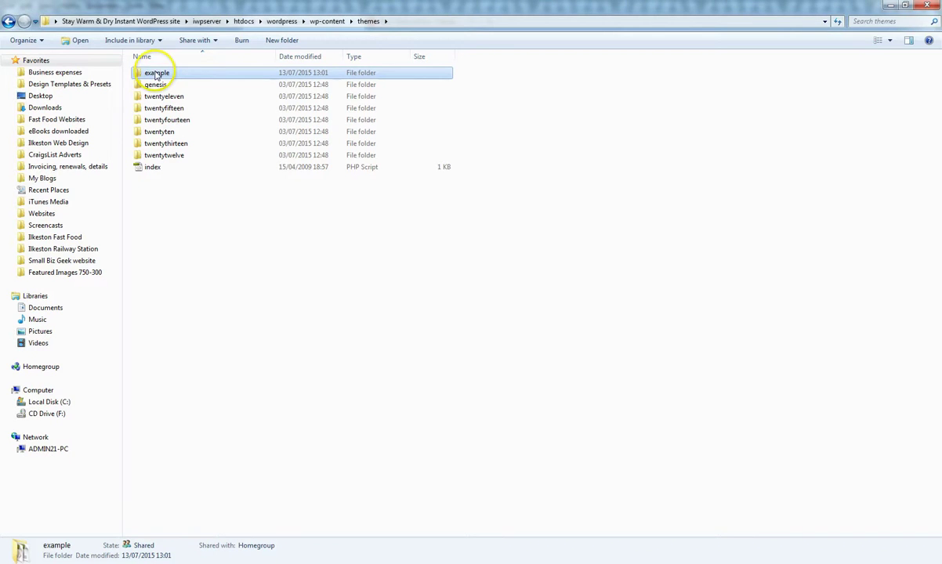
Step: In Windows Explorer, rename the example theme folder as Your-Business, copy the new name, and open the folder
{"action": "left_click", "coordinate": [155, 72]}
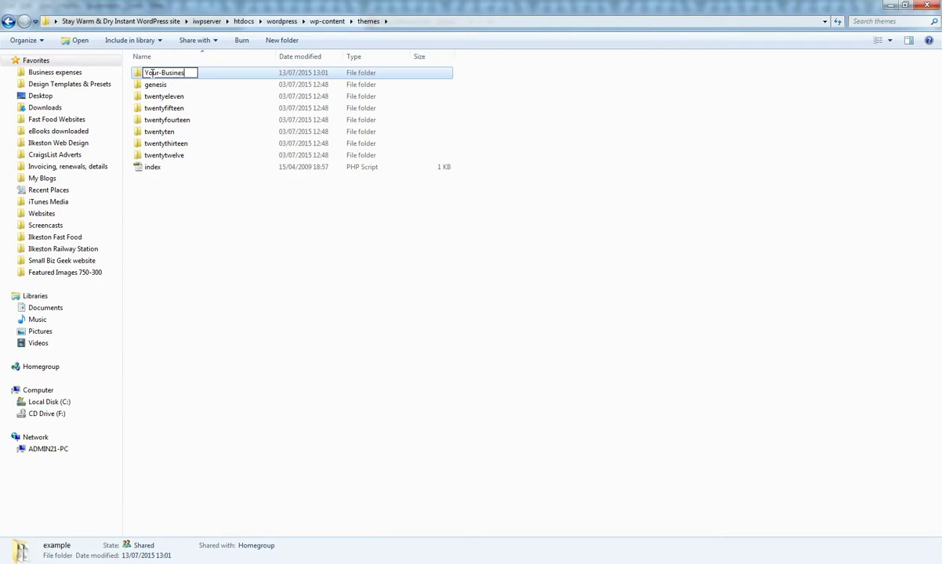
{"action": "left_click_drag", "start_coordinate": [187, 73], "coordinate": [131, 79]}
{"action": "key", "text": "ctrl+c"}
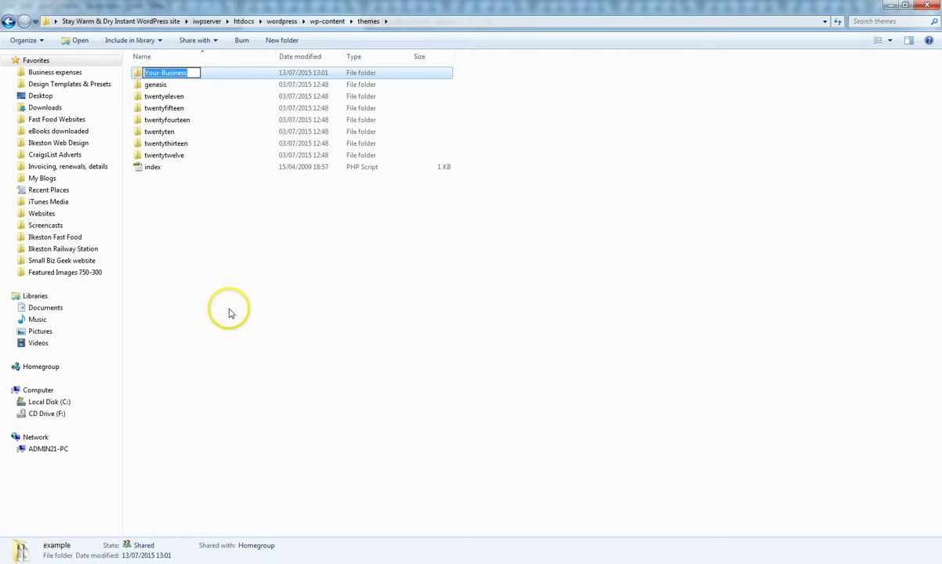
{"action": "key", "text": "Return"}
{"action": "key", "text": "Return"}
Step: Open the theme's style and functions files together in Dreamweaver
{"action": "key", "text": "End"}
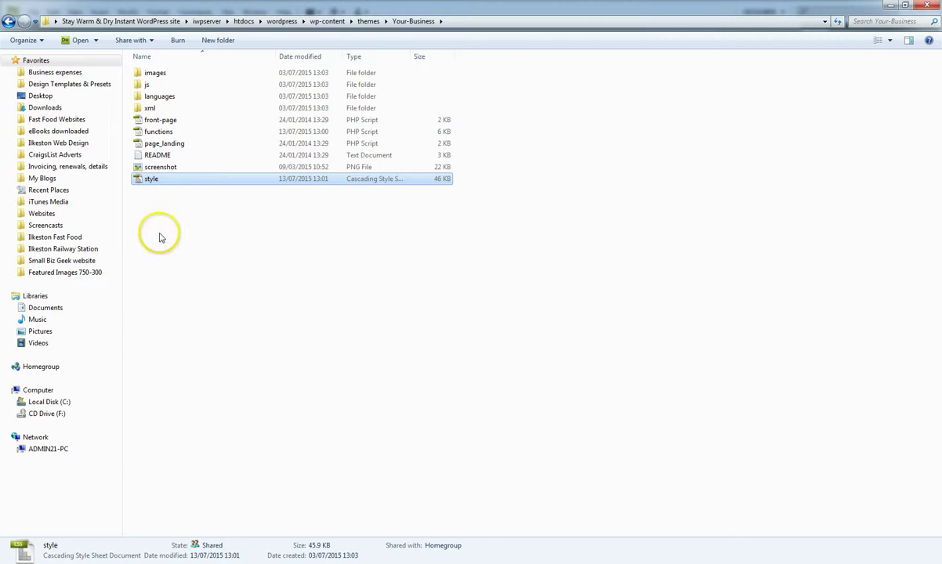
{"action": "left_click", "coordinate": [159, 132], "text": "ctrl"}
{"action": "left_click_drag", "start_coordinate": [164, 130], "coordinate": [136, 248]}
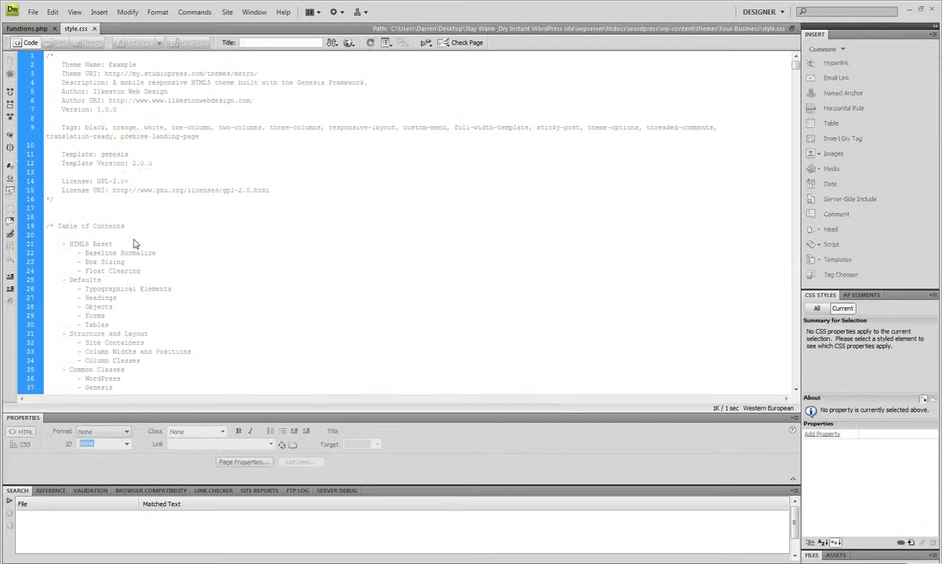
Step: Set the Theme Name in the style.css header to Your Business and save the stylesheet
{"action": "left_click", "coordinate": [142, 127]}
{"action": "left_click", "coordinate": [133, 65]}
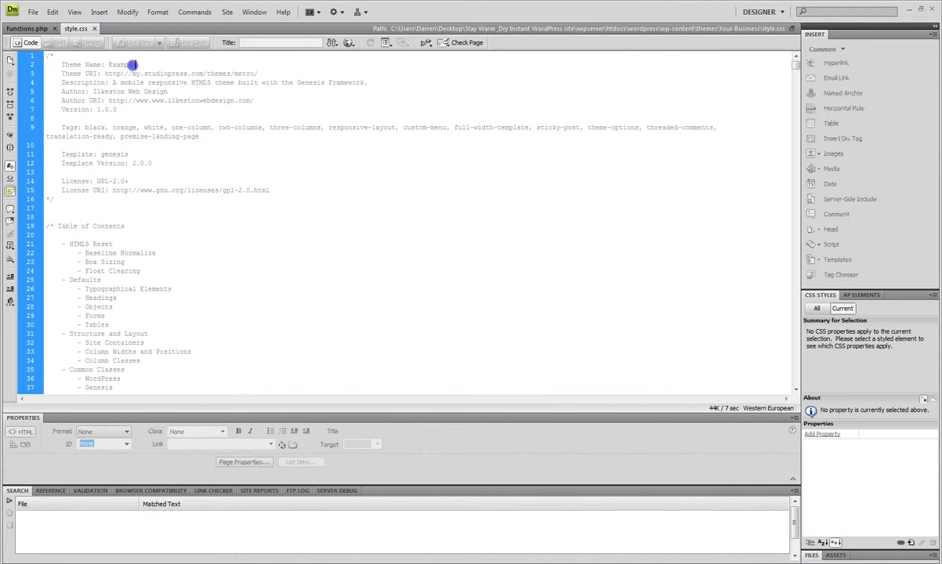
{"action": "type", "text": "Your business"}
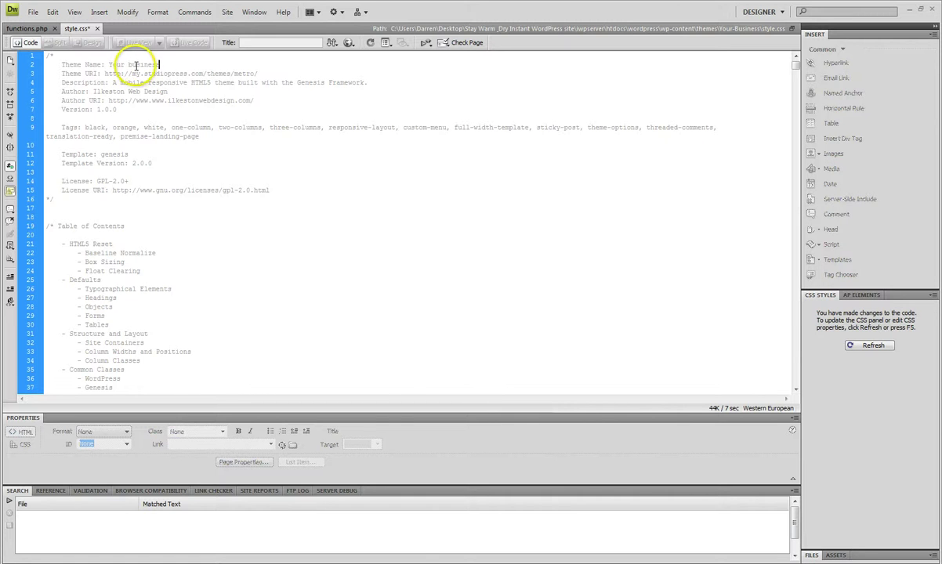
{"action": "key", "text": "ctrl+s"}
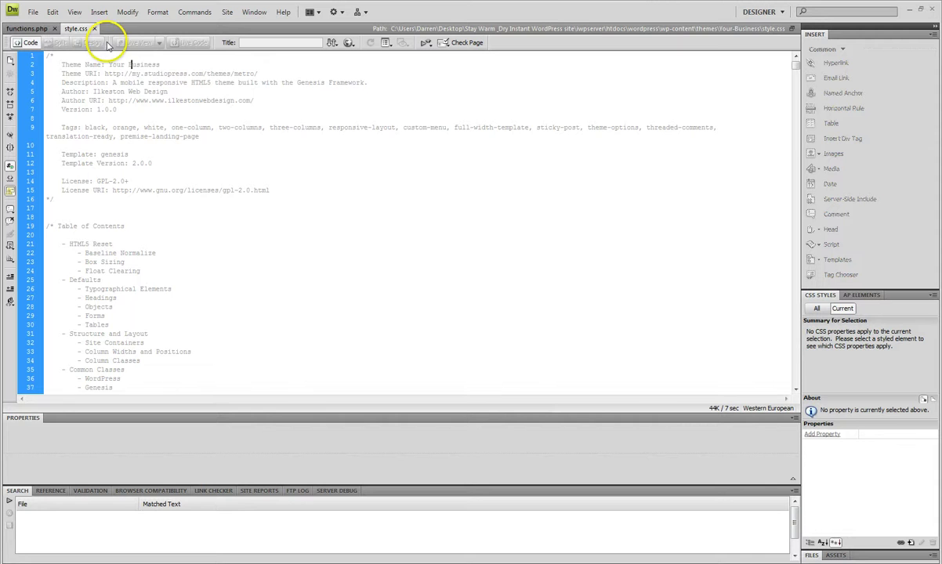
Step: In functions.php, replace 'example' with 'Your-Business' and set the child theme name to 'Your Business', saving and closing the file
{"action": "left_click", "coordinate": [30, 28]}
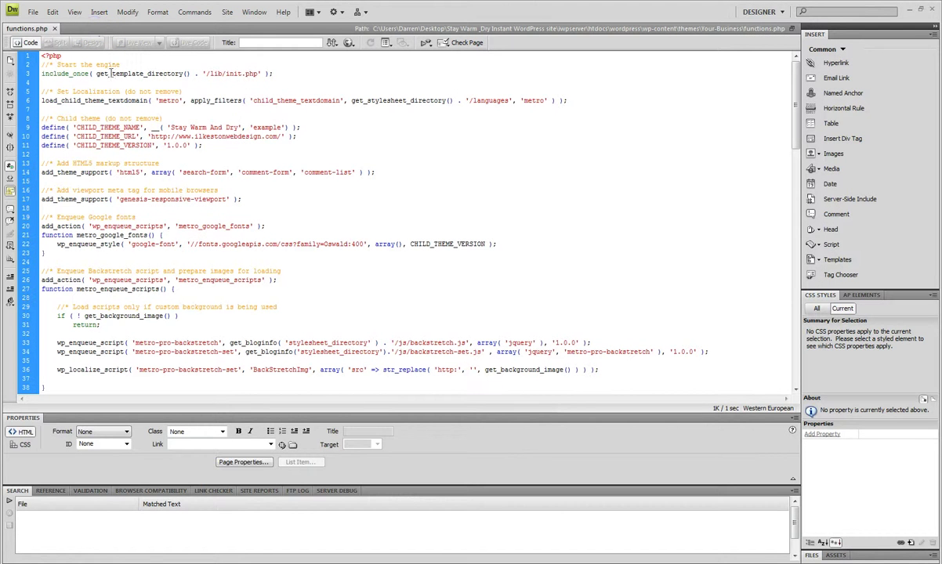
{"action": "double_click", "coordinate": [266, 128]}
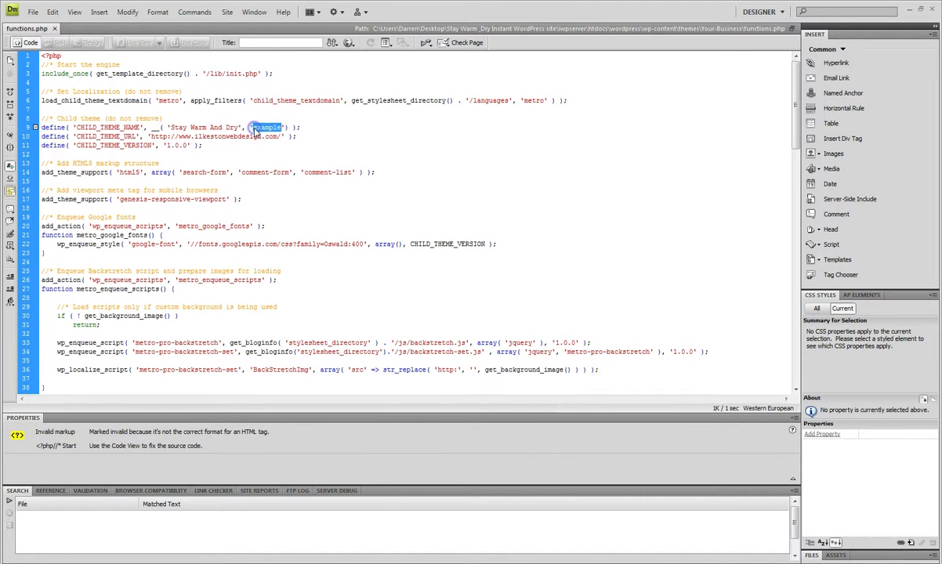
{"action": "key", "text": "ctrl+v"}
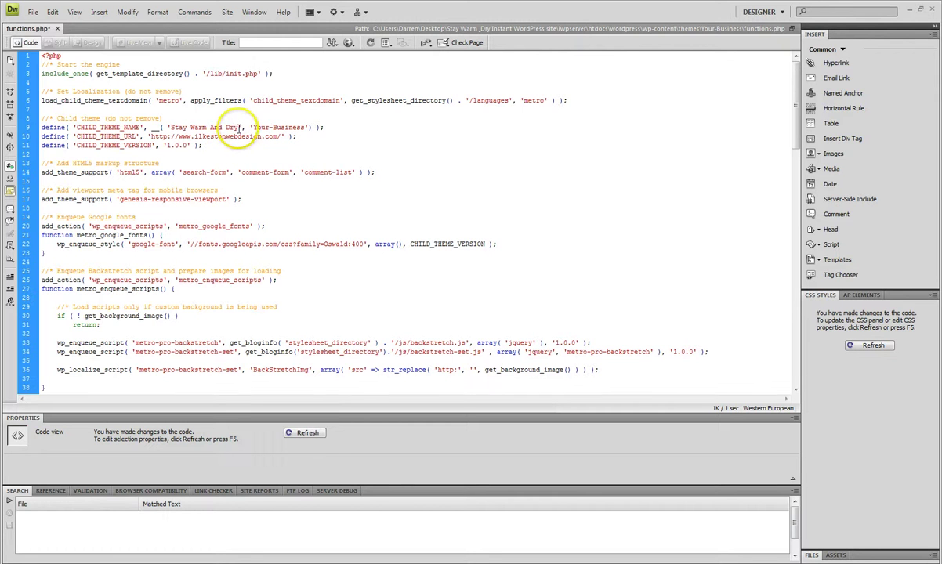
{"action": "left_click_drag", "start_coordinate": [239, 128], "coordinate": [183, 128]}
{"action": "key", "text": "Delete"}
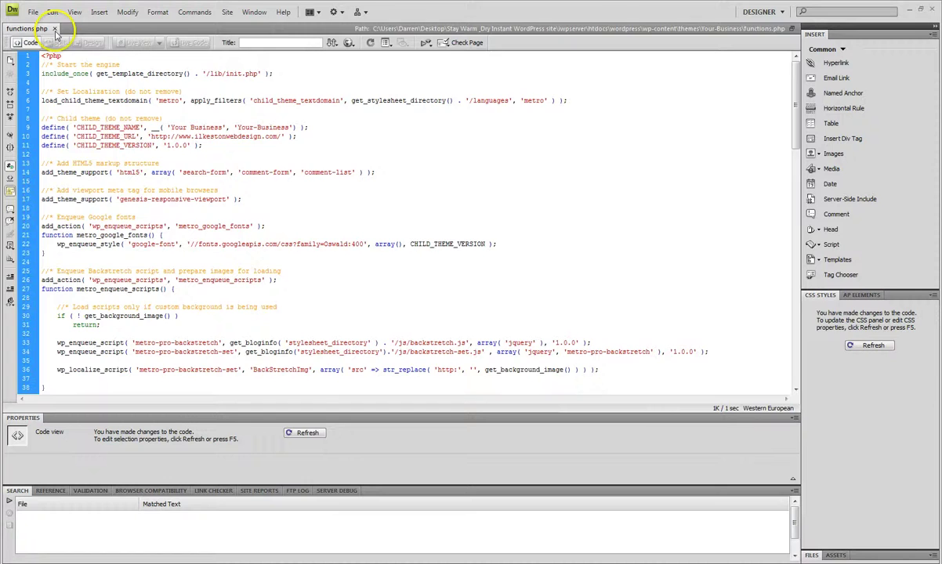
{"action": "left_click", "coordinate": [55, 29]}
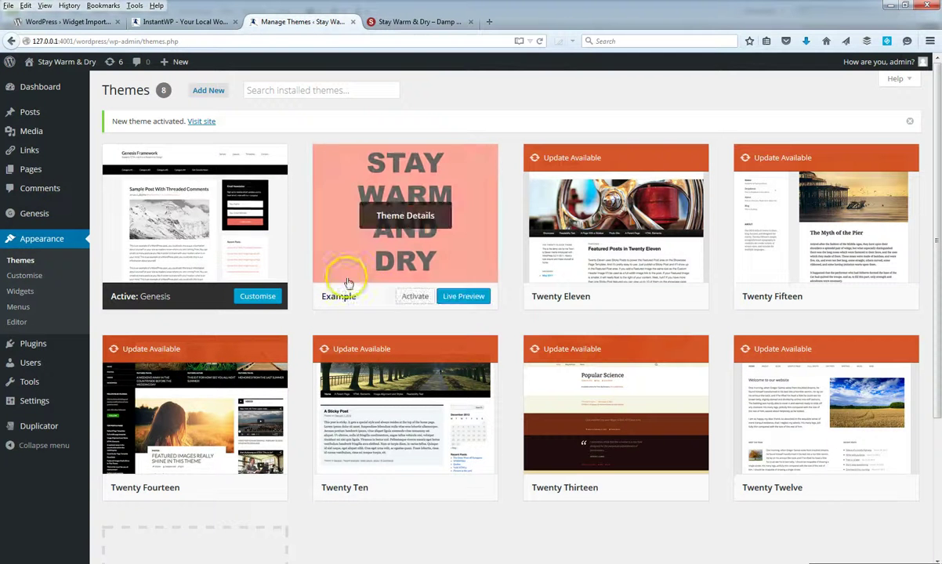
Step: Activate the renamed theme, still listed as Example, and reload the site's front page to check its widget areas
{"action": "left_click", "coordinate": [415, 297]}
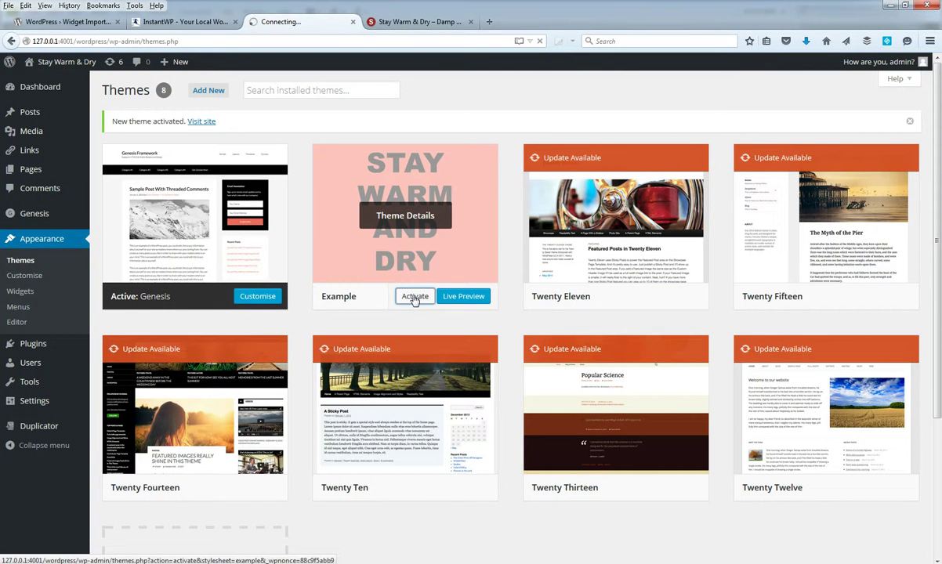
{"action": "left_click", "coordinate": [401, 22]}
{"action": "left_click", "coordinate": [539, 41]}
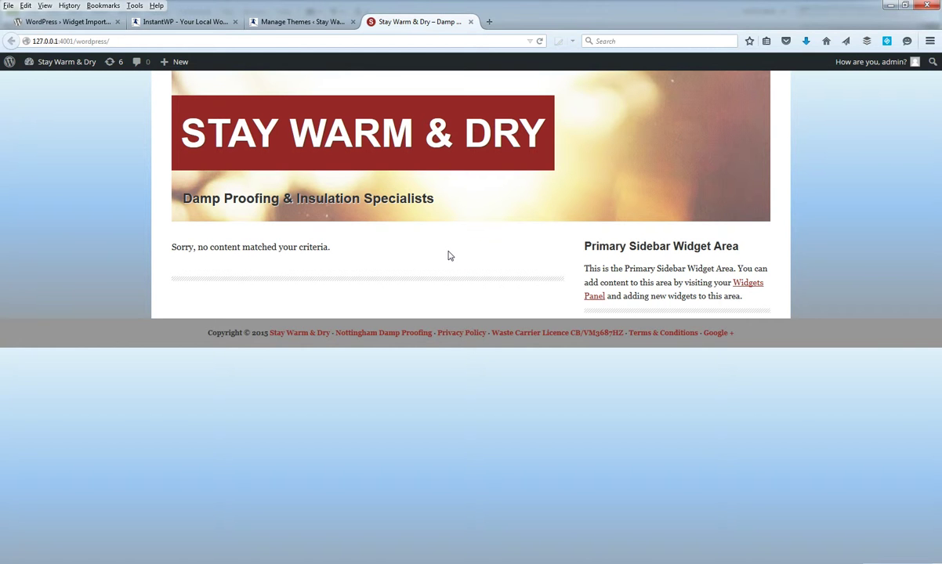
Step: Switch to Windows Explorer, view the Your-Business folder inside the themes directory, and return to the browser
{"action": "left_click", "coordinate": [90, 492]}
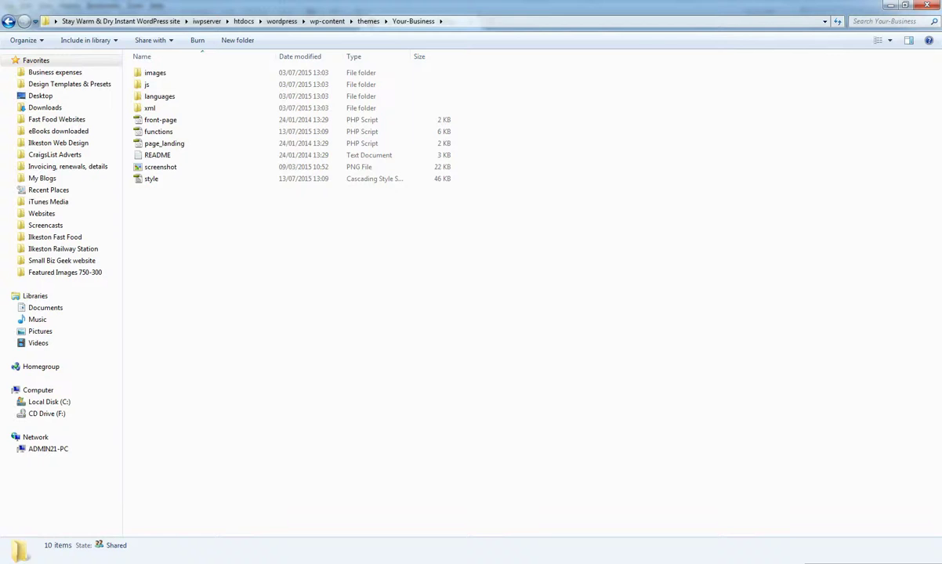
{"action": "left_click", "coordinate": [368, 21]}
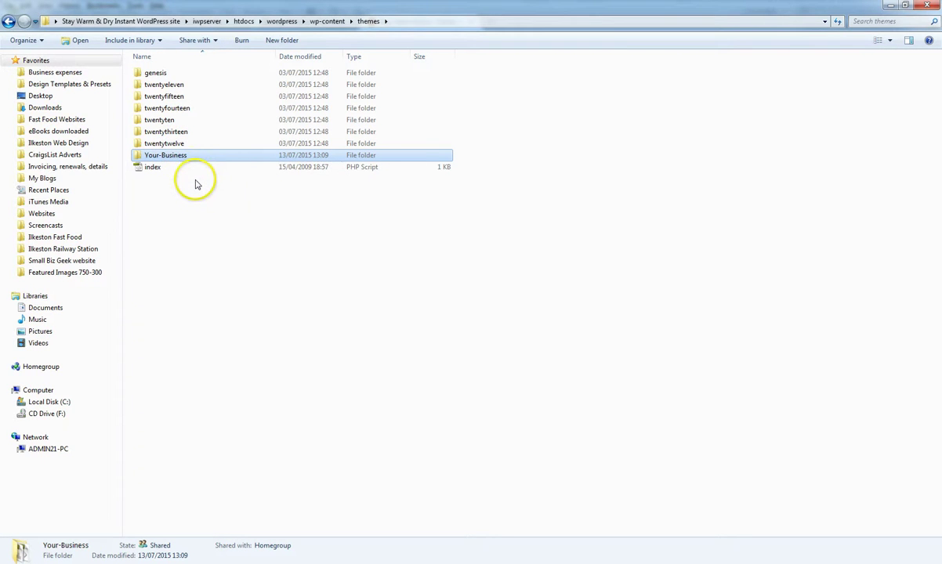
{"action": "left_click", "coordinate": [890, 6]}
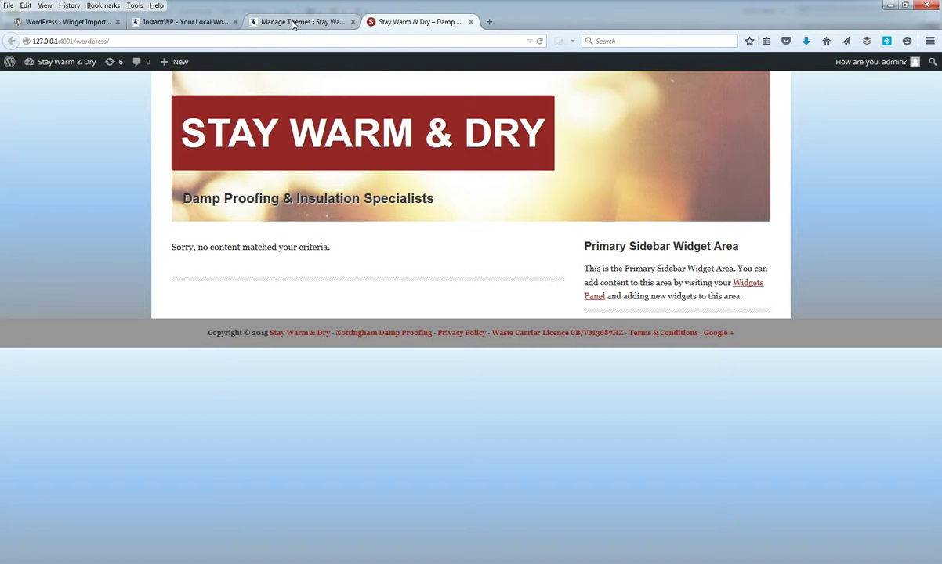
Step: Import the widgets from 127.0.0.1_4001-wordpress-widgets.wie on the Desktop using Widget Importer & Exporter
{"action": "left_click", "coordinate": [293, 24]}
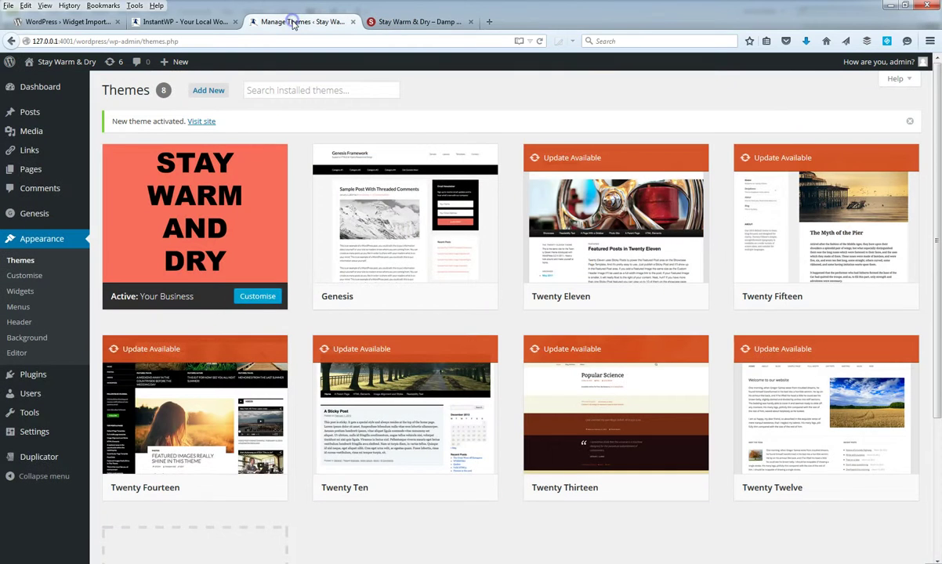
{"action": "mouse_move", "coordinate": [45, 382]}
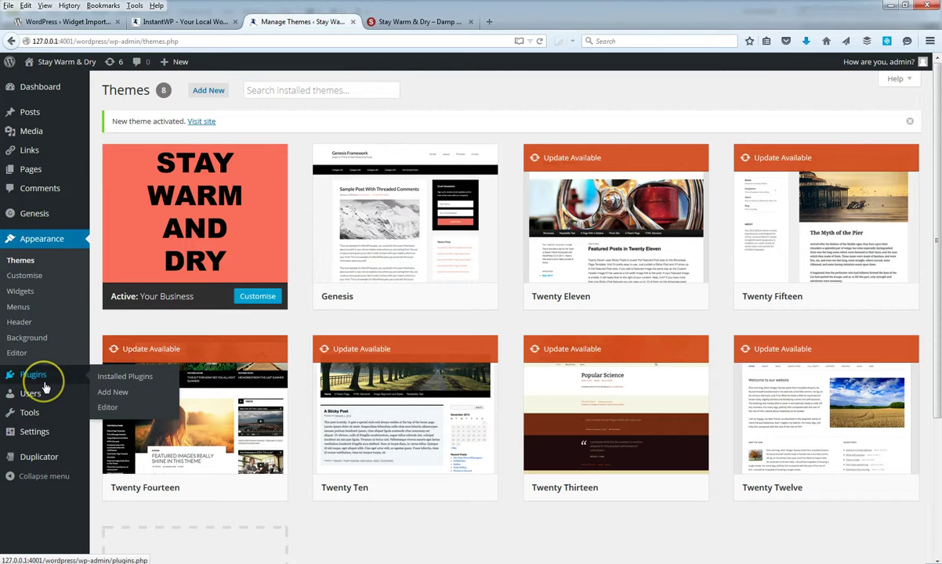
{"action": "mouse_move", "coordinate": [48, 415]}
{"action": "left_click", "coordinate": [127, 466]}
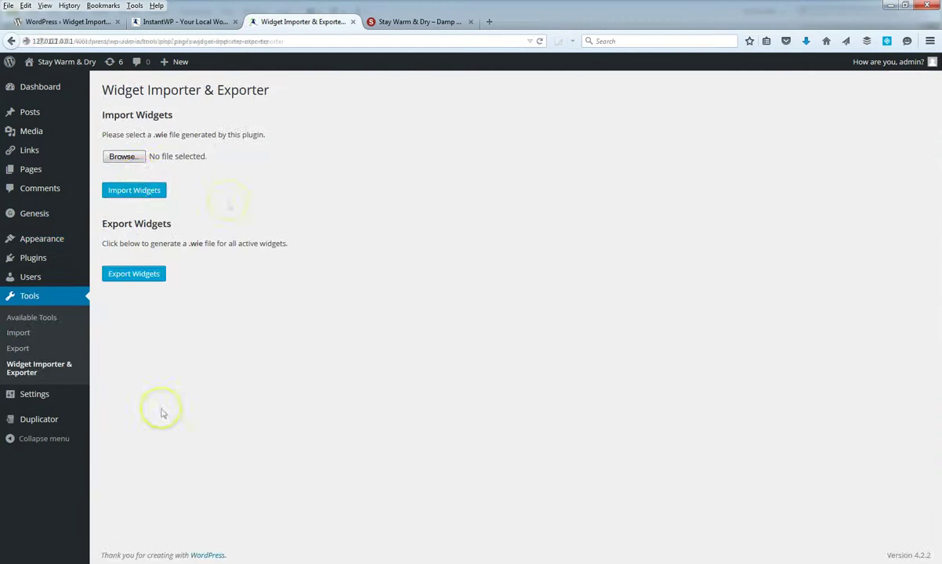
{"action": "left_click", "coordinate": [128, 155]}
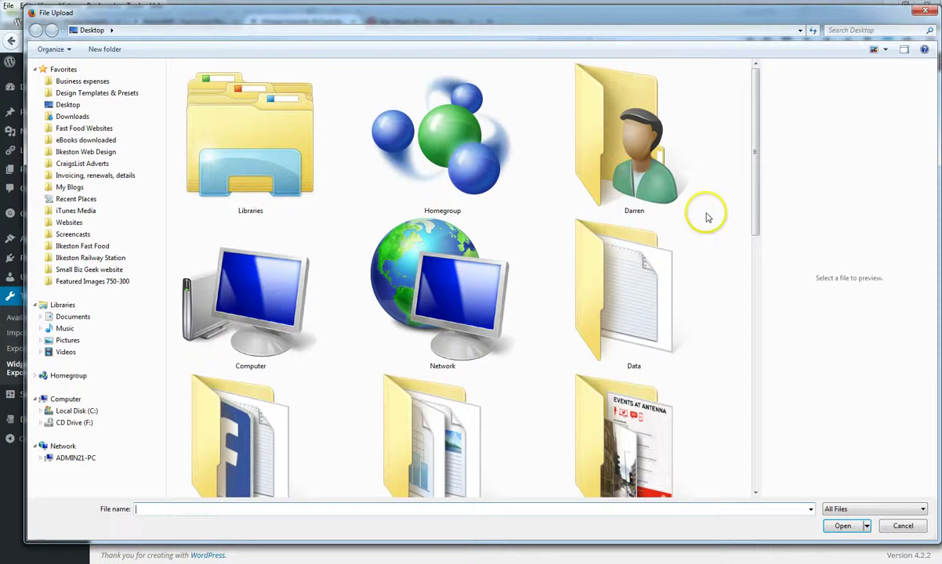
{"action": "left_click_drag", "start_coordinate": [758, 200], "coordinate": [751, 429]}
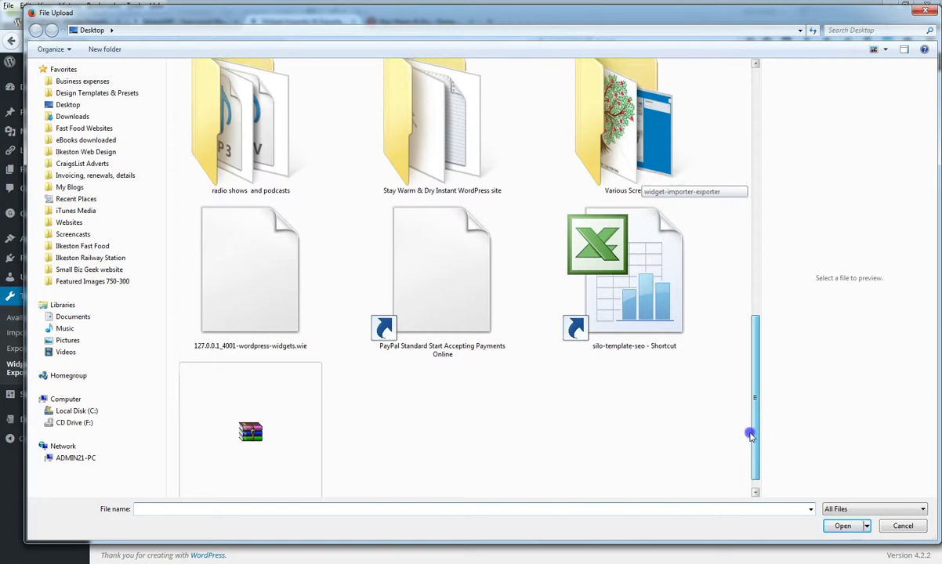
{"action": "left_click", "coordinate": [263, 266]}
{"action": "left_click", "coordinate": [842, 526]}
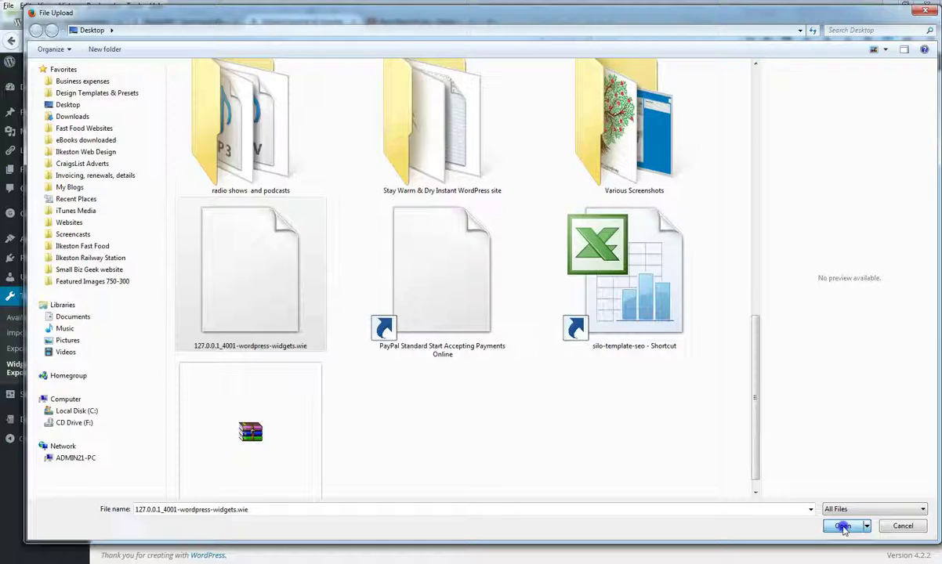
{"action": "left_click", "coordinate": [140, 191]}
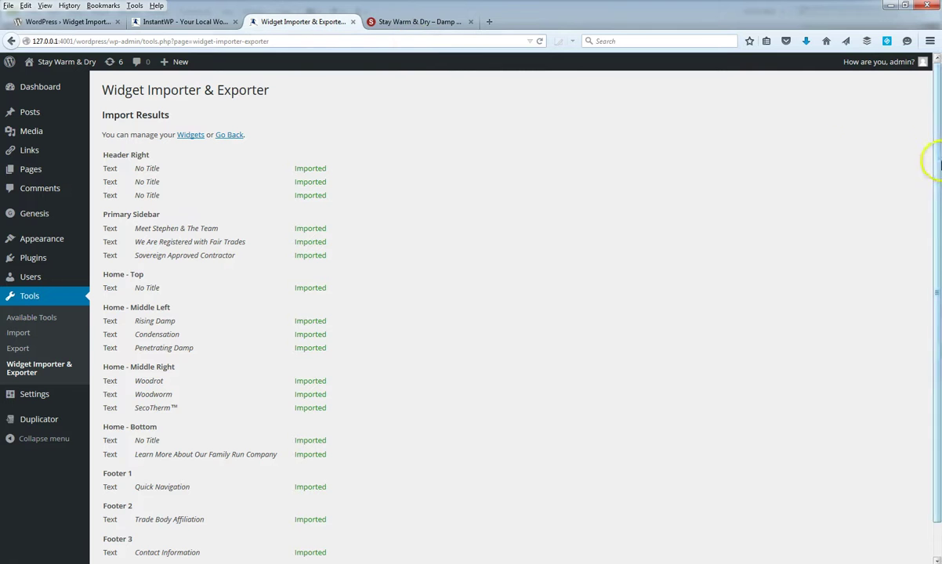
Step: Review the widget import results and reload the site's front page to check the header and sidebar content
{"action": "left_click_drag", "start_coordinate": [936, 158], "coordinate": [938, 235]}
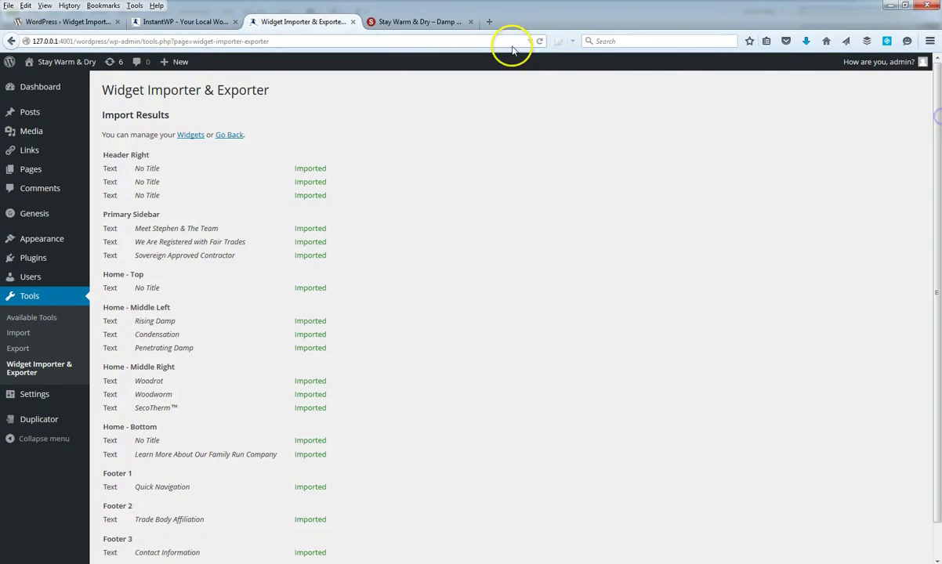
{"action": "left_click", "coordinate": [378, 22]}
{"action": "left_click", "coordinate": [539, 42]}
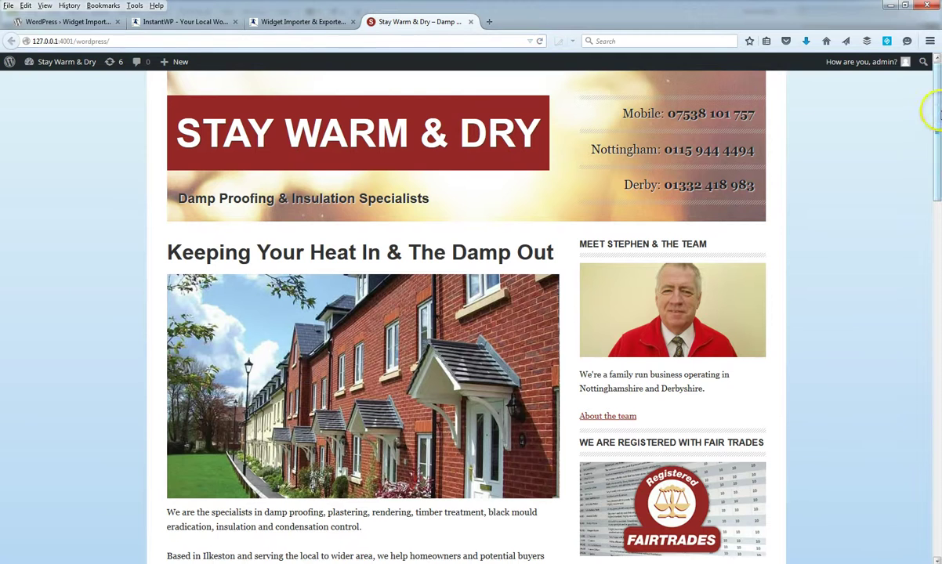
{"action": "mouse_move", "coordinate": [937, 109]}
{"action": "left_mouse_down"}
{"action": "mouse_move", "coordinate": [938, 123]}
{"action": "mouse_move", "coordinate": [938, 110]}
{"action": "left_mouse_up"}
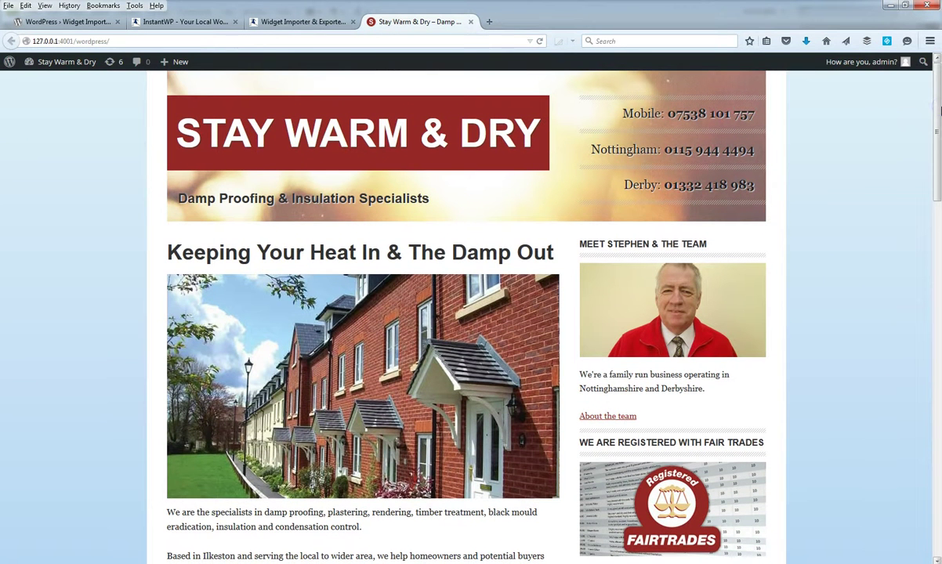
Step: View the Widget Importer & Exporter plugin page on WordPress.org
{"action": "left_click", "coordinate": [70, 21]}
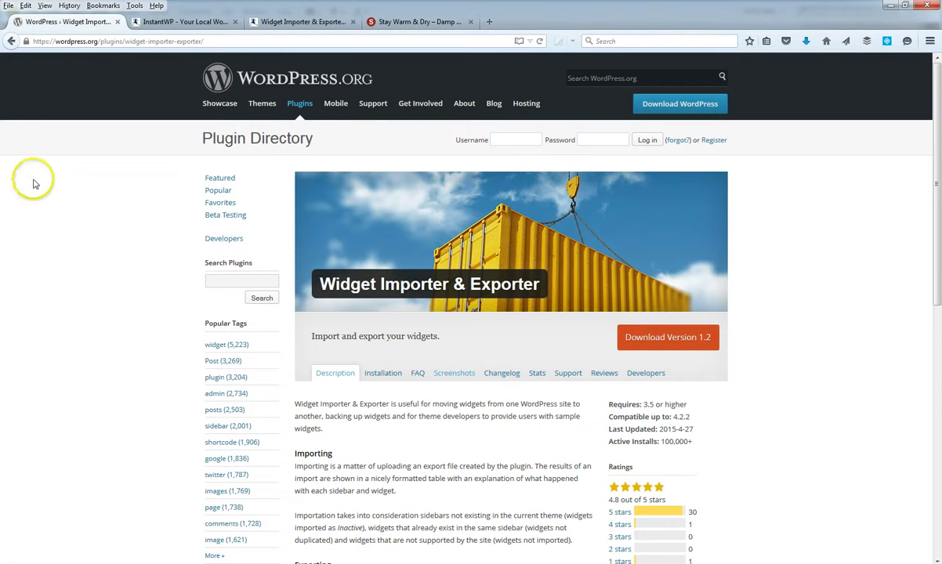
{"action": "left_click", "coordinate": [283, 89]}
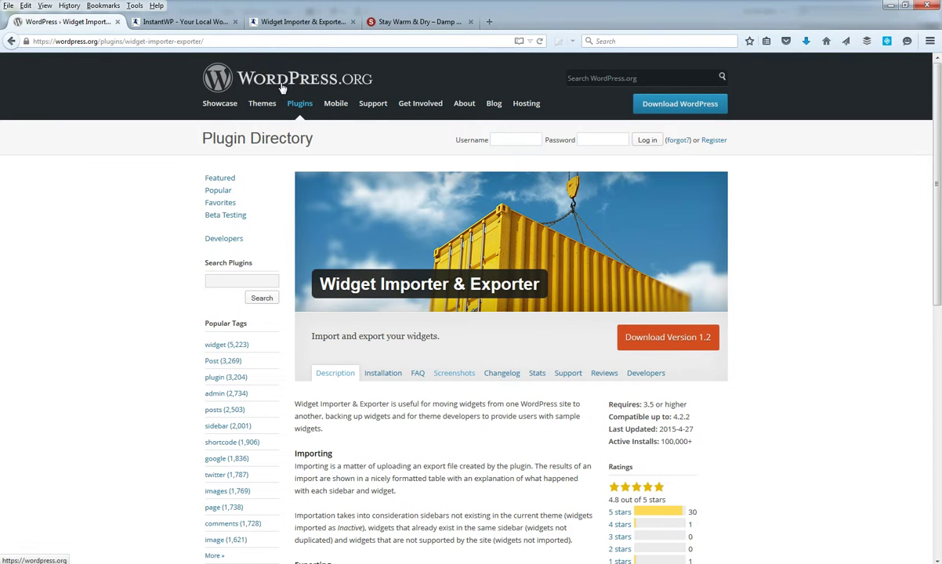
{"action": "left_click", "coordinate": [310, 61]}
Step: Inspect the first Text widget in Header Right on the Widgets page, collapse it, and return to the WordPress.org plugin page
{"action": "left_click", "coordinate": [286, 21]}
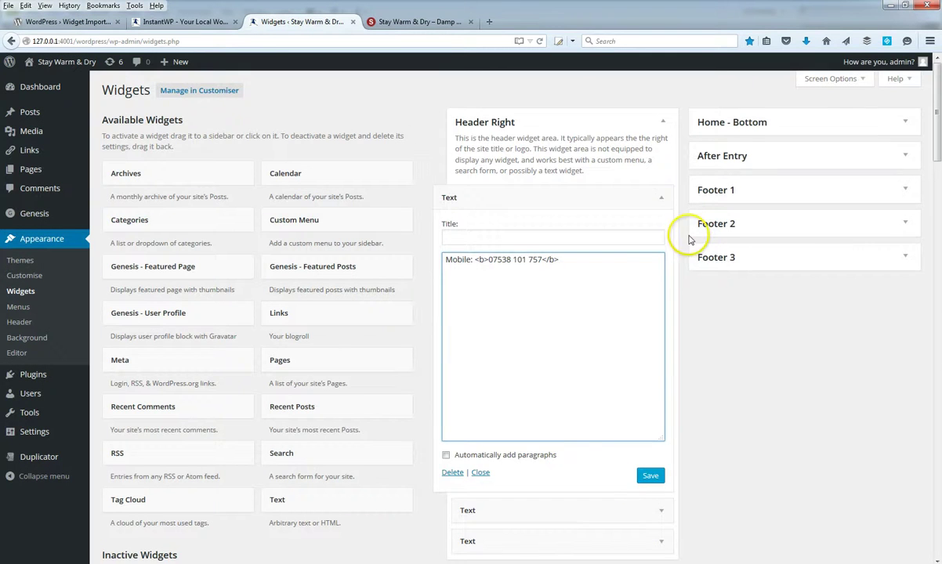
{"action": "left_click", "coordinate": [660, 197]}
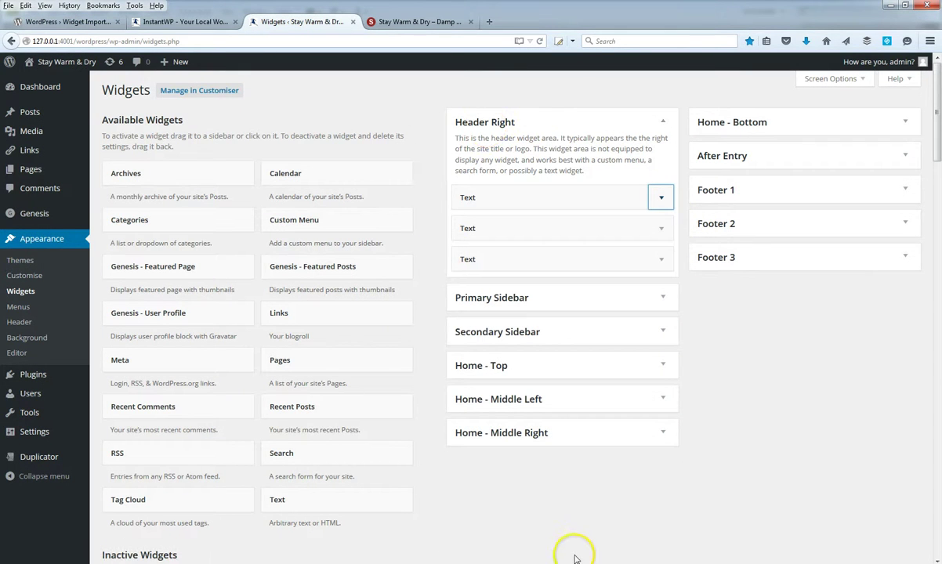
{"action": "left_click", "coordinate": [83, 21]}
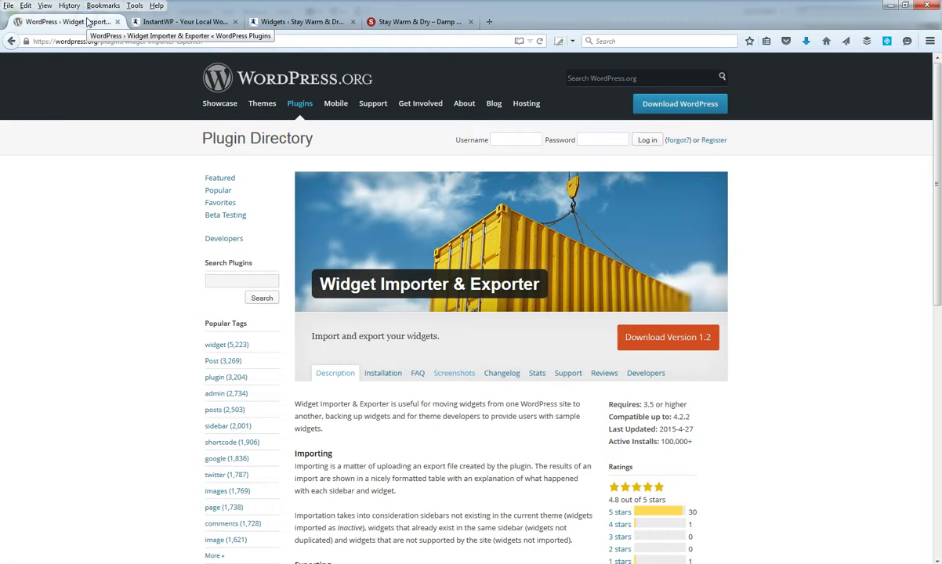
{"action": "left_click", "coordinate": [10, 525]}
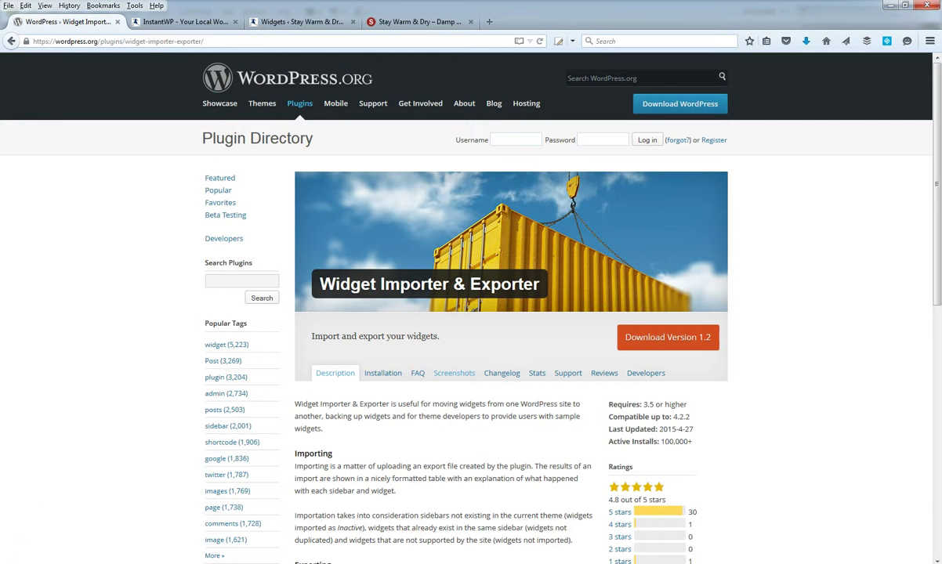